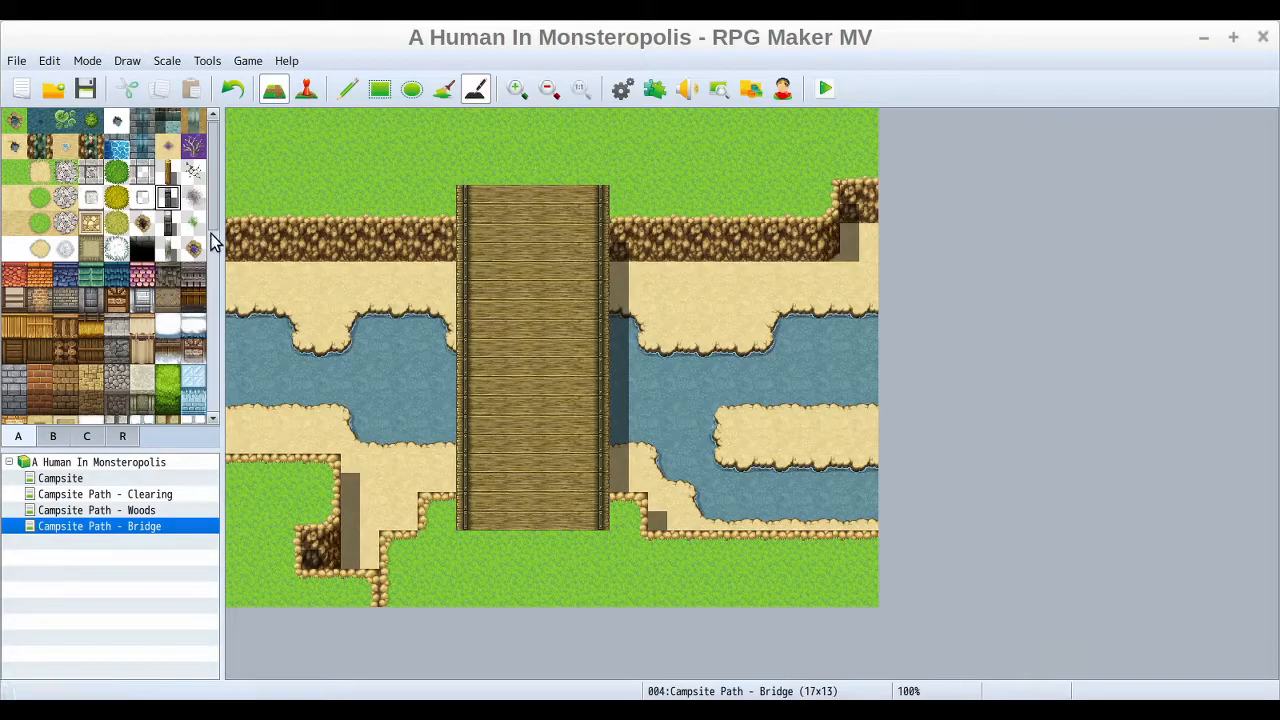
Step: Paint the green forest wall-top tile along the Bridge map's bottom row, from the left edge through column 5
scroll(216, 252, "down", 5)
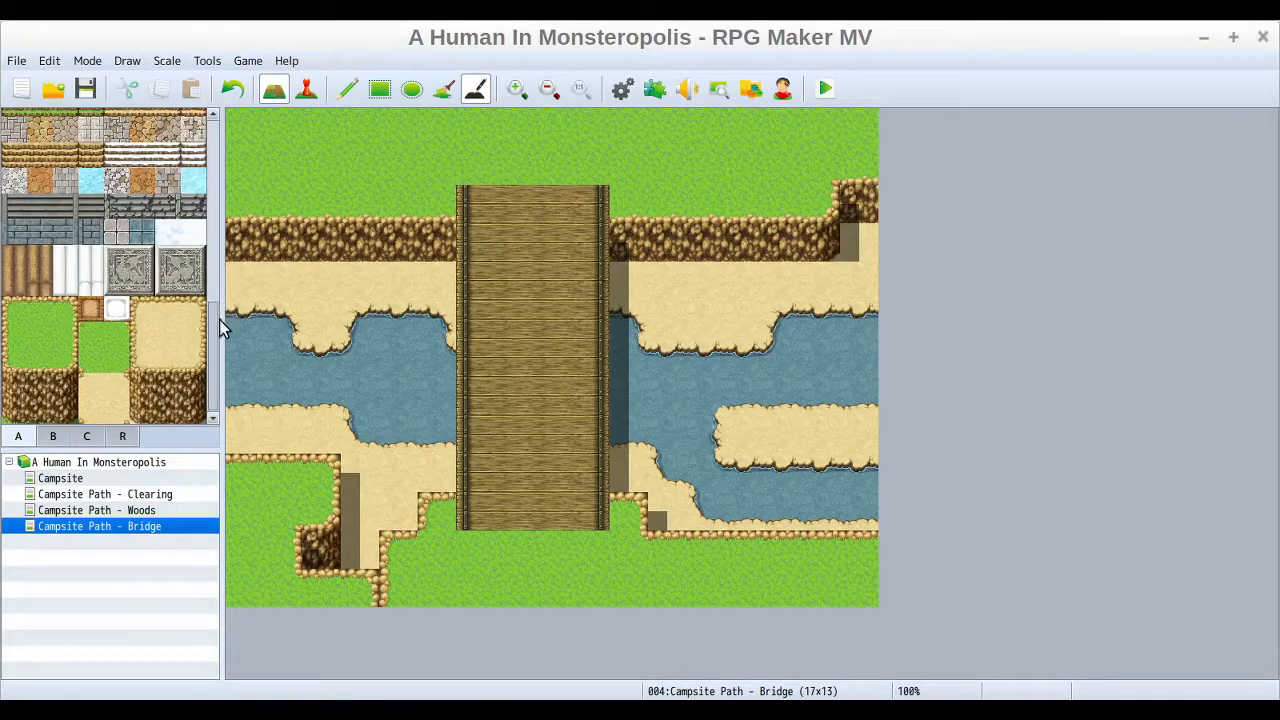
left_click_drag(216, 338, 209, 205)
left_click(142, 325)
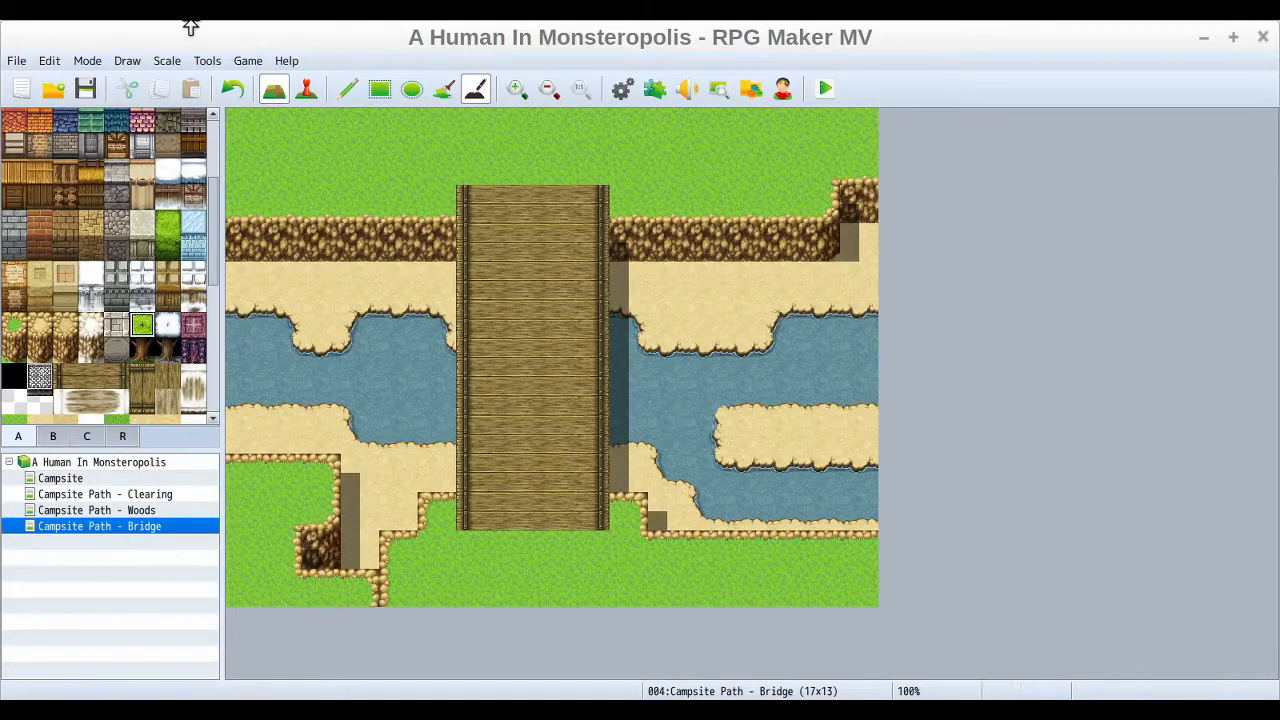
left_click(347, 89)
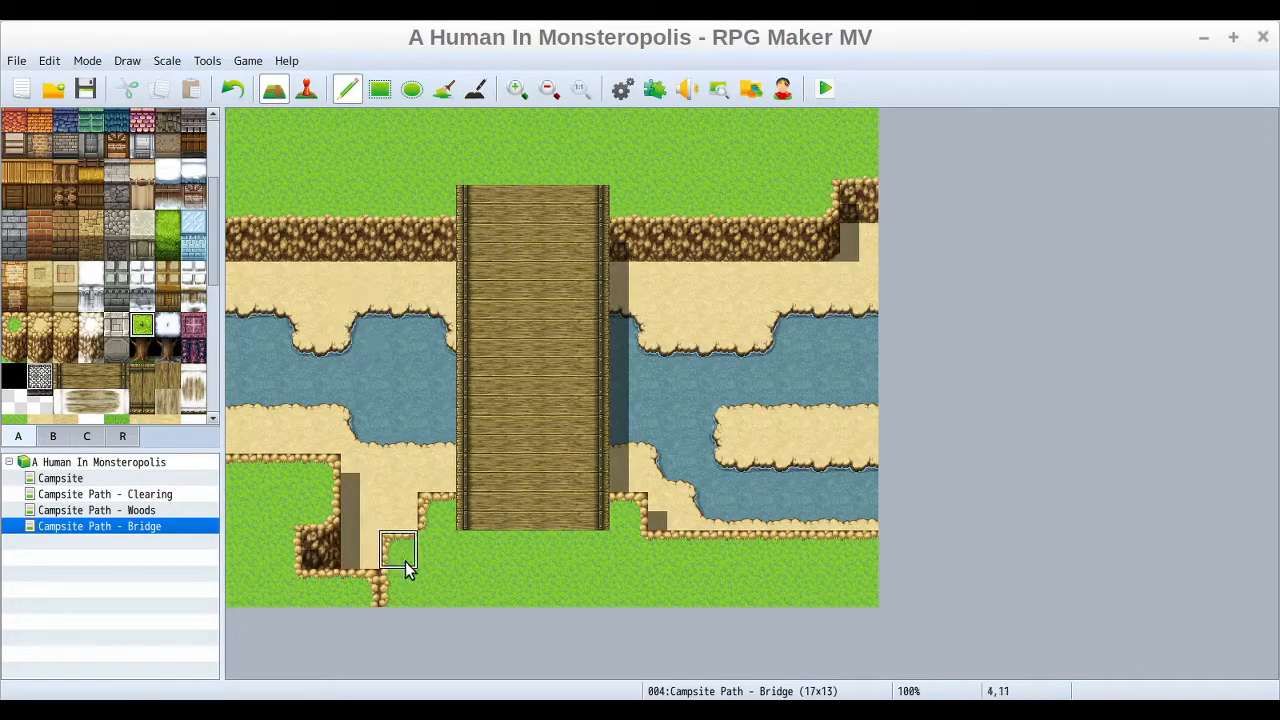
left_click_drag(405, 591, 437, 588)
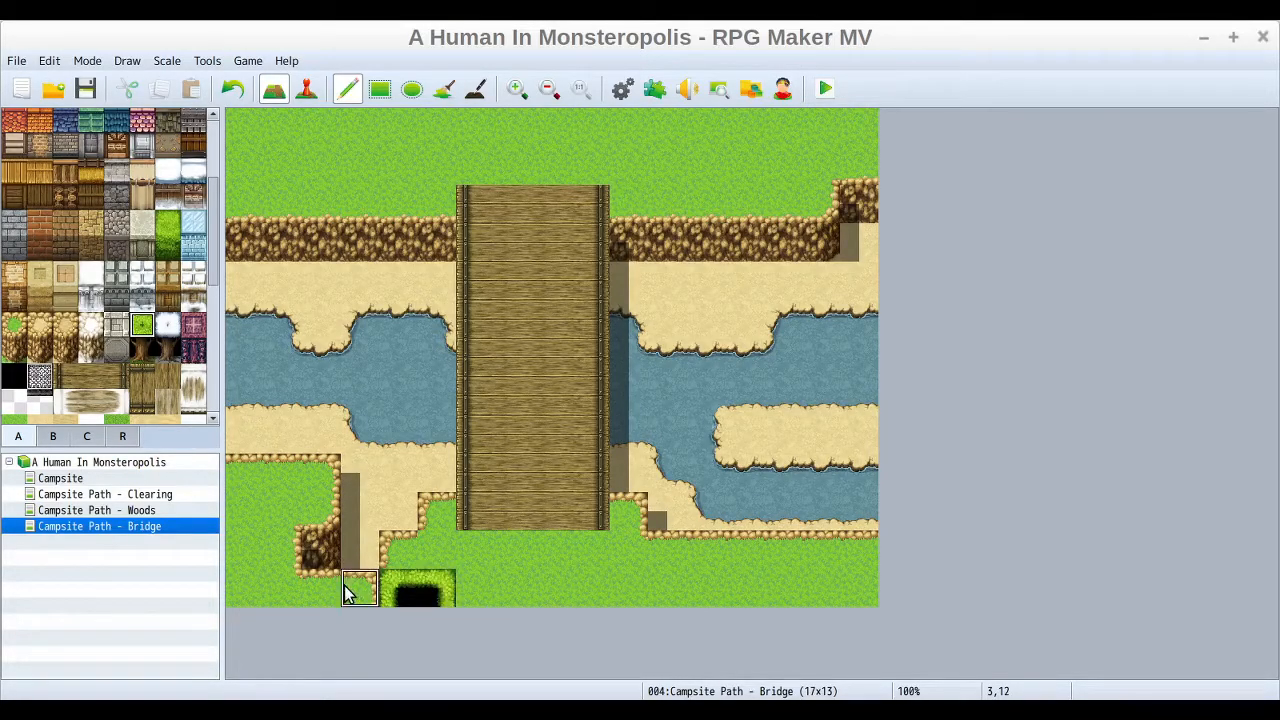
left_click_drag(344, 590, 249, 591)
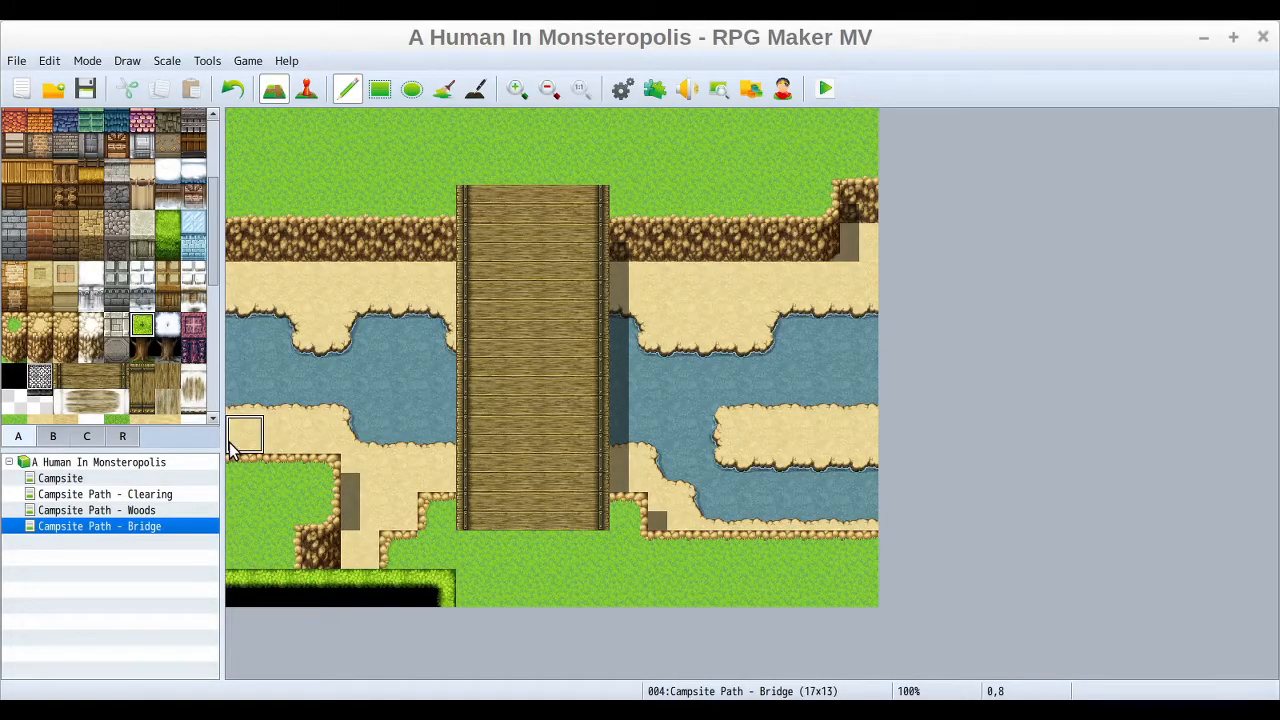
left_click(473, 95)
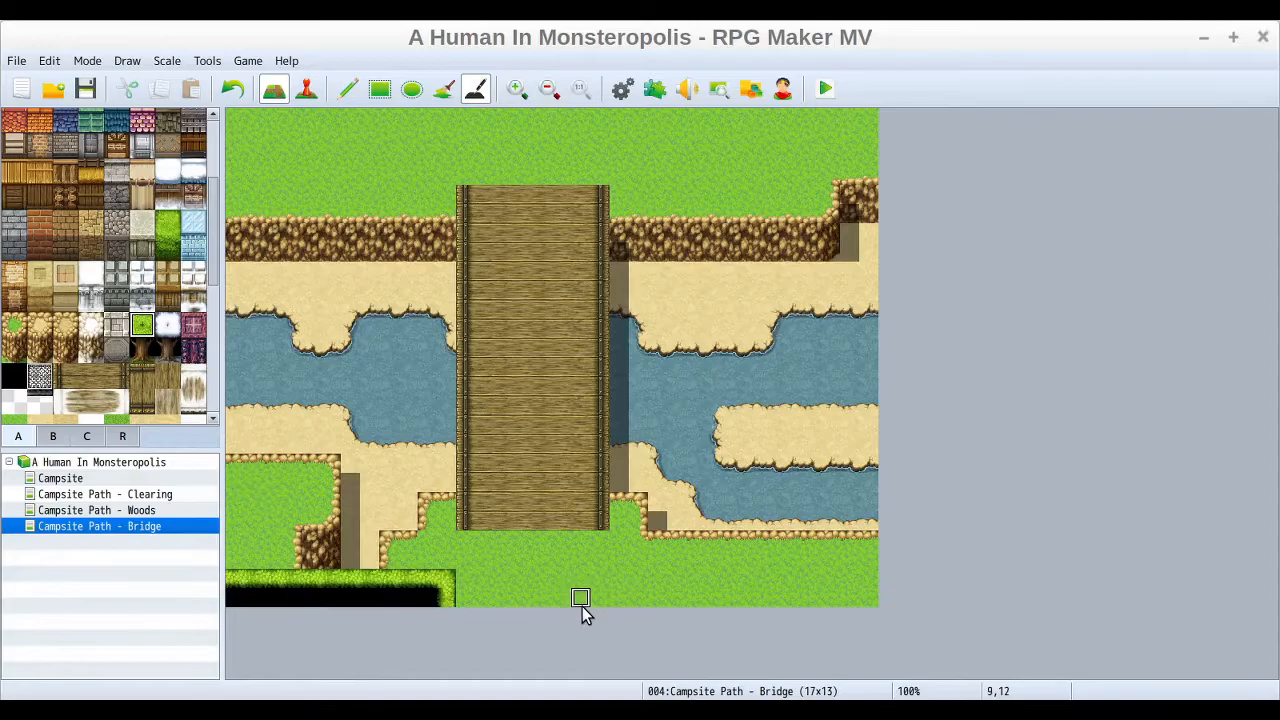
Step: Extend the forest wall to column 6 and around the southwest corner, and add a three-tile section beyond a two-tile gap below the bridge
left_click(347, 89)
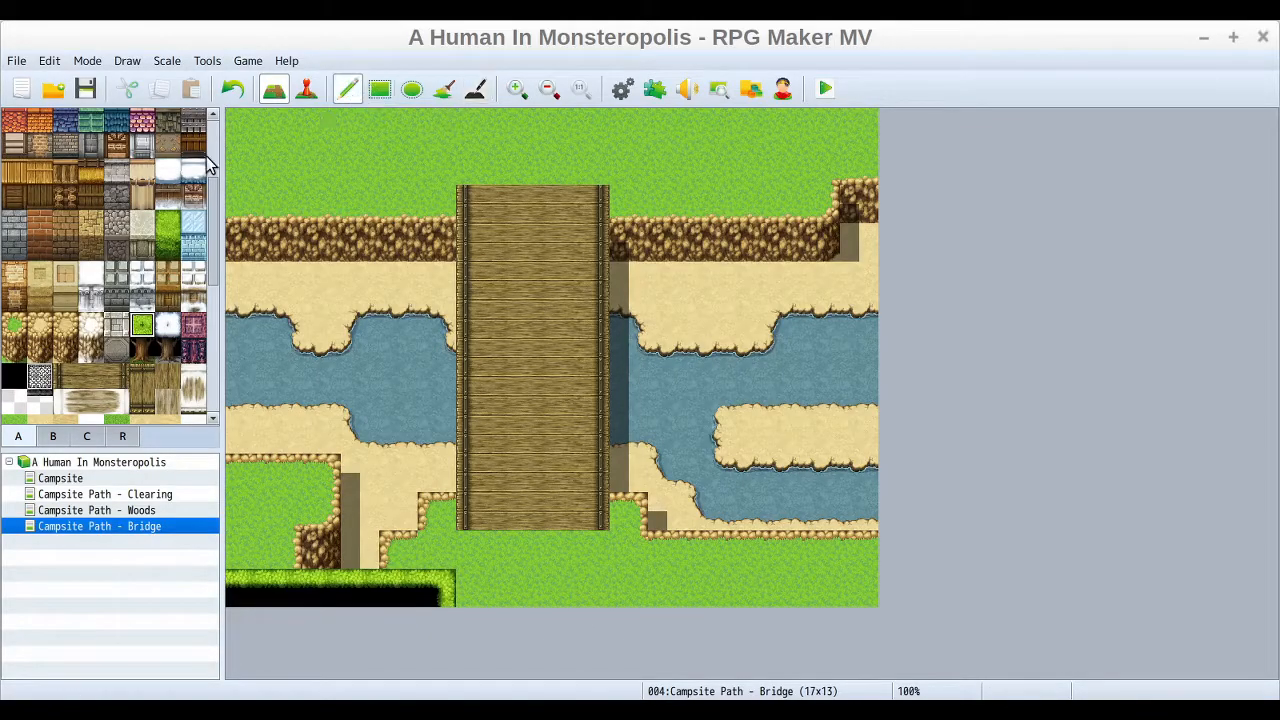
left_click(483, 596)
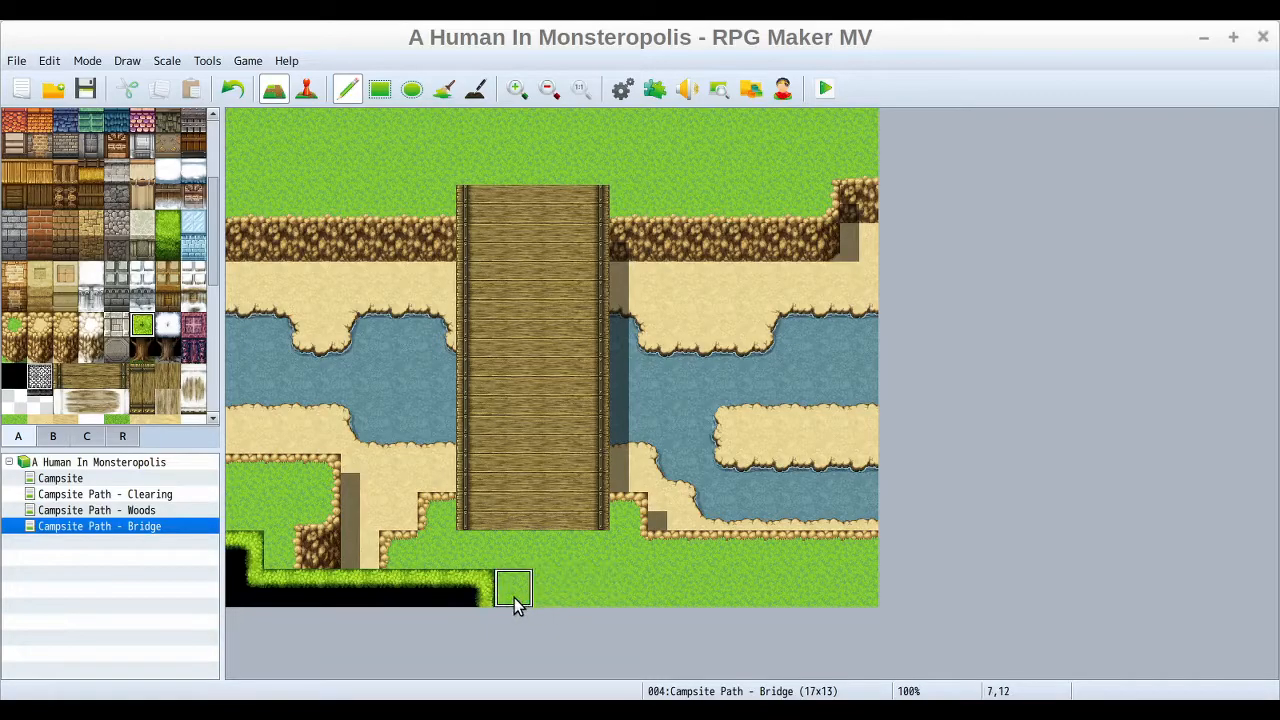
left_click(465, 593)
left_click(505, 592)
left_click_drag(591, 593, 663, 595)
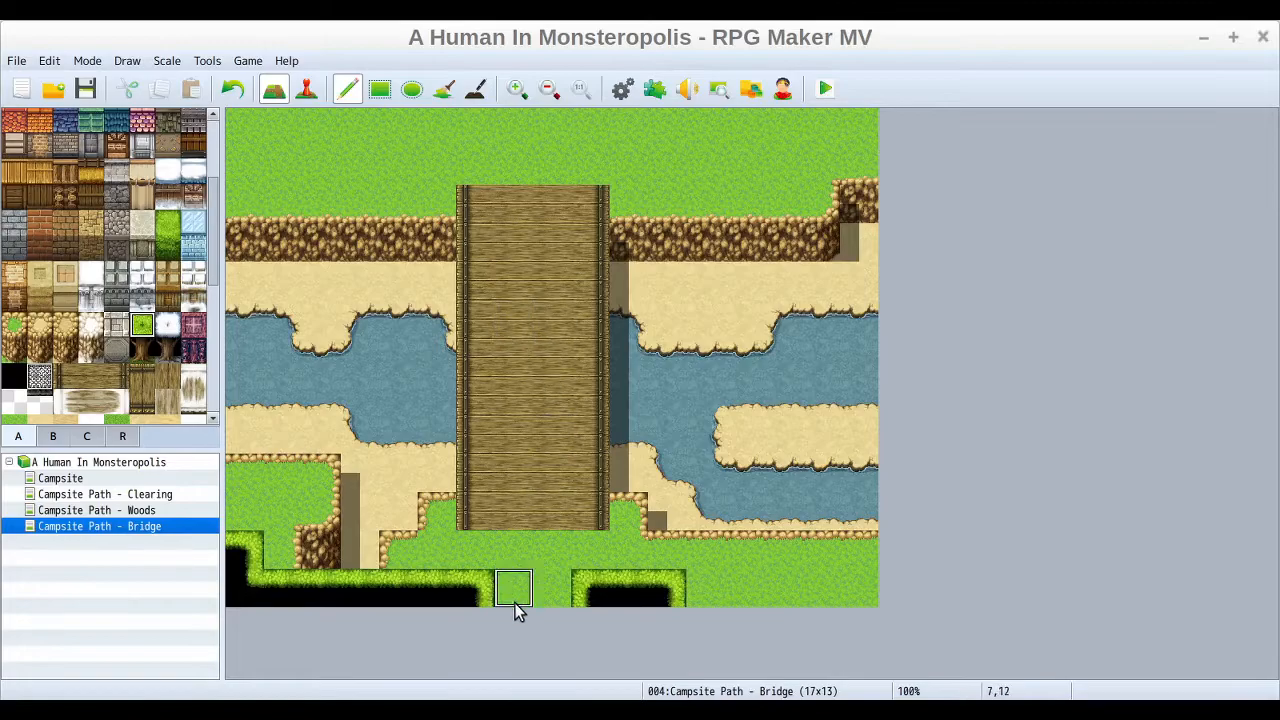
Step: Check the Campsite Path - Woods map for reference and extend the Bridge map's southeastern forest wall along the bottom row to the right edge
left_click(83, 510)
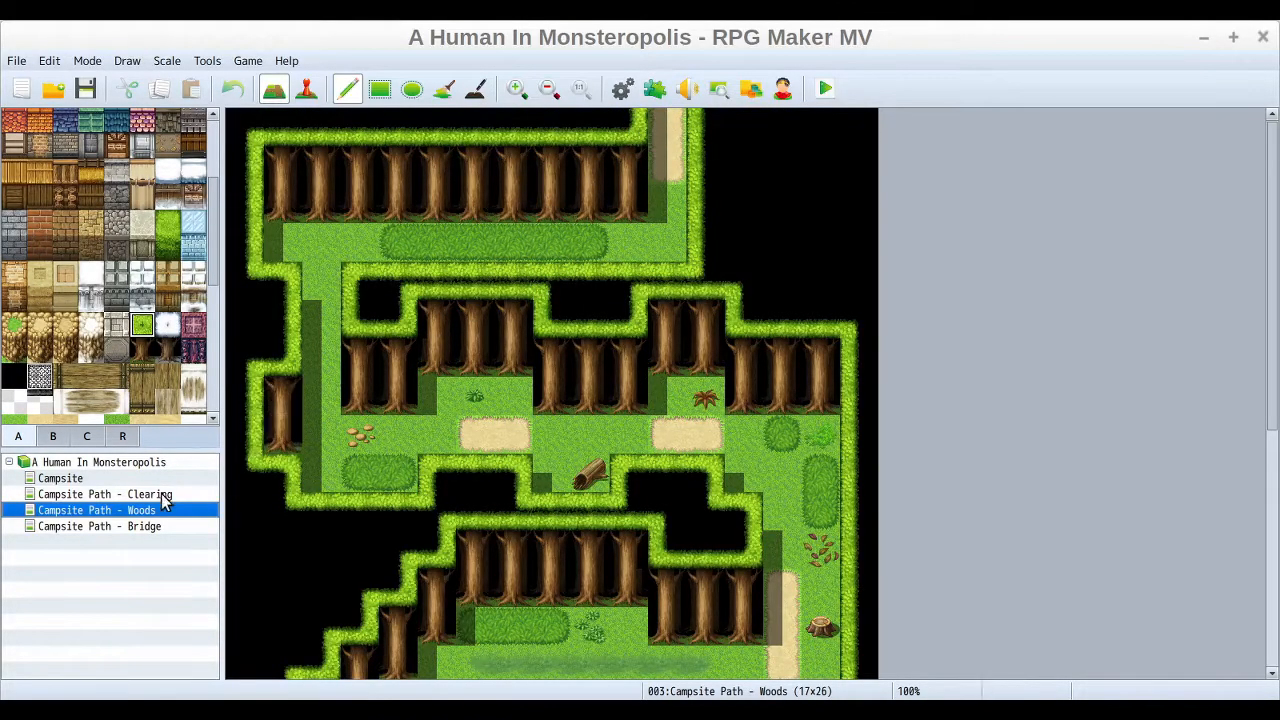
left_click(99, 526)
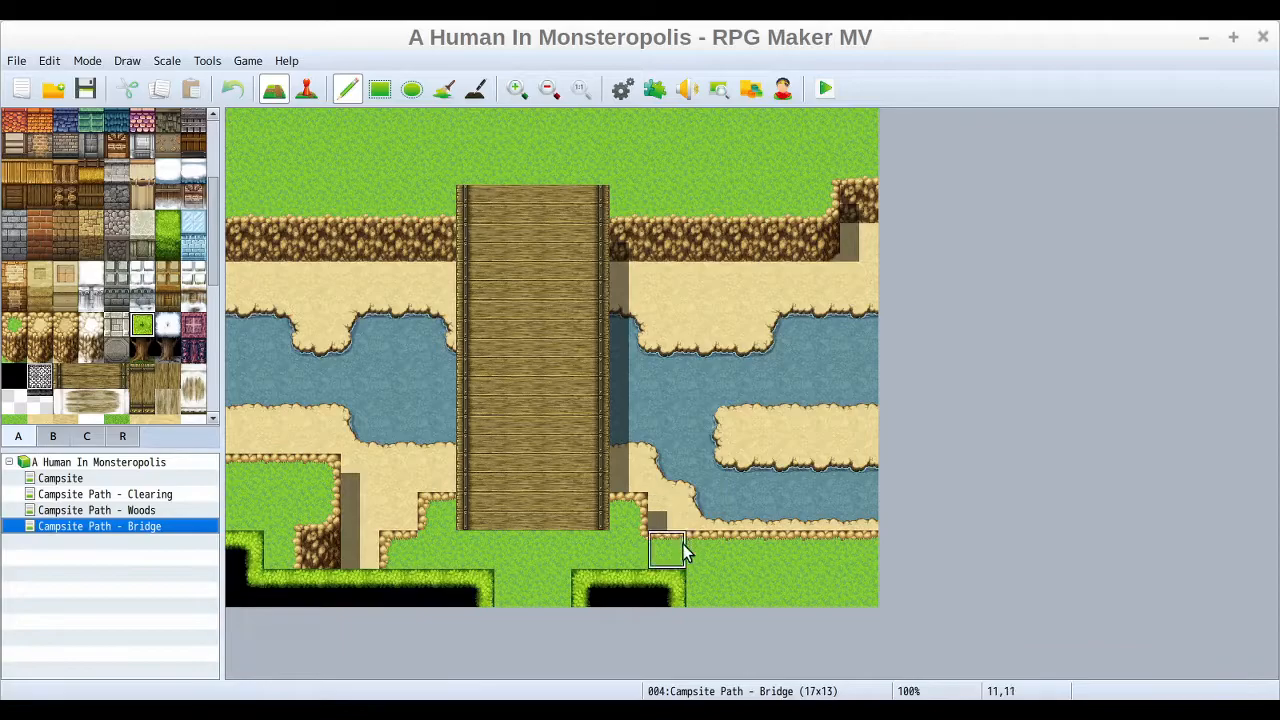
left_click(143, 324)
left_click(714, 606)
left_click(748, 598)
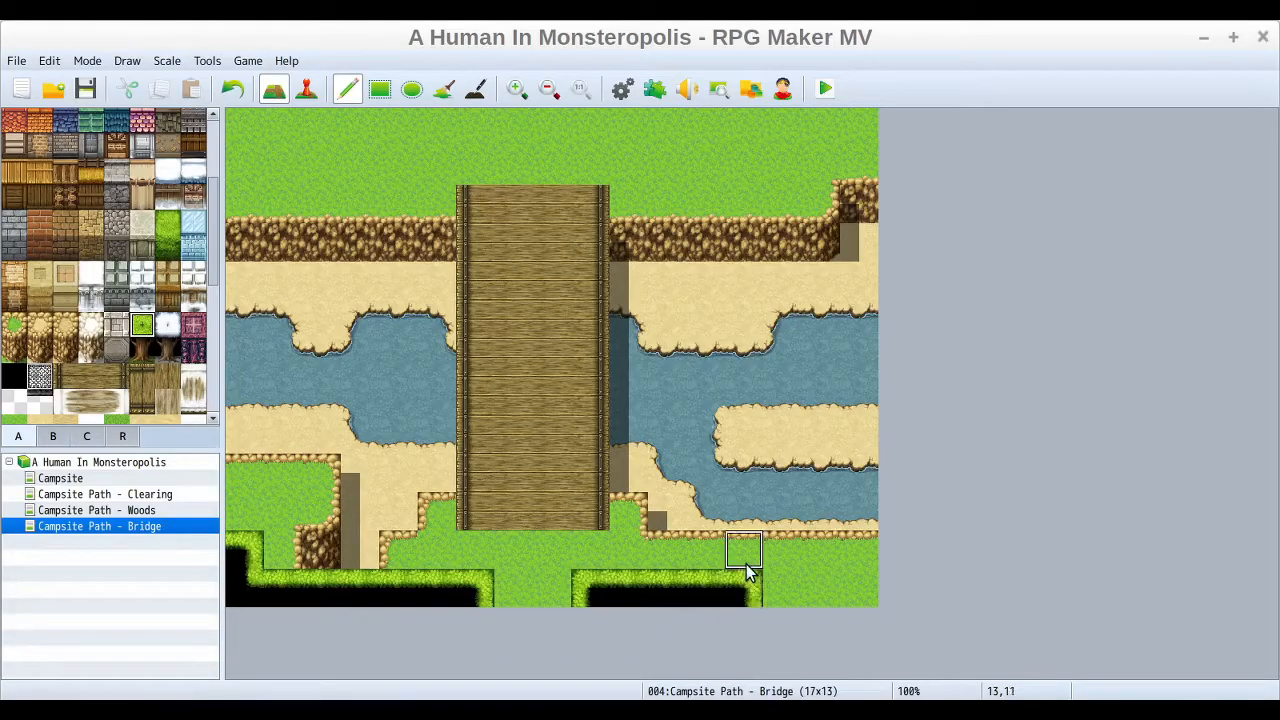
left_click(768, 592)
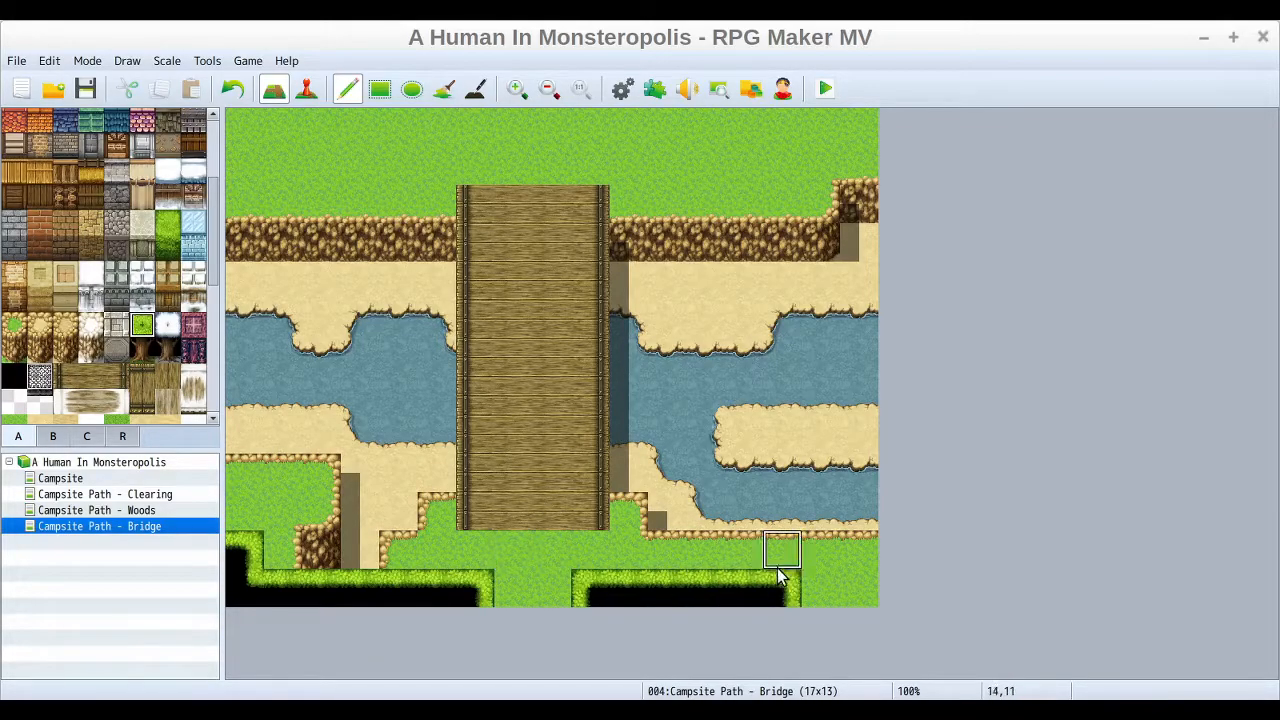
left_click(834, 588)
left_click(862, 589)
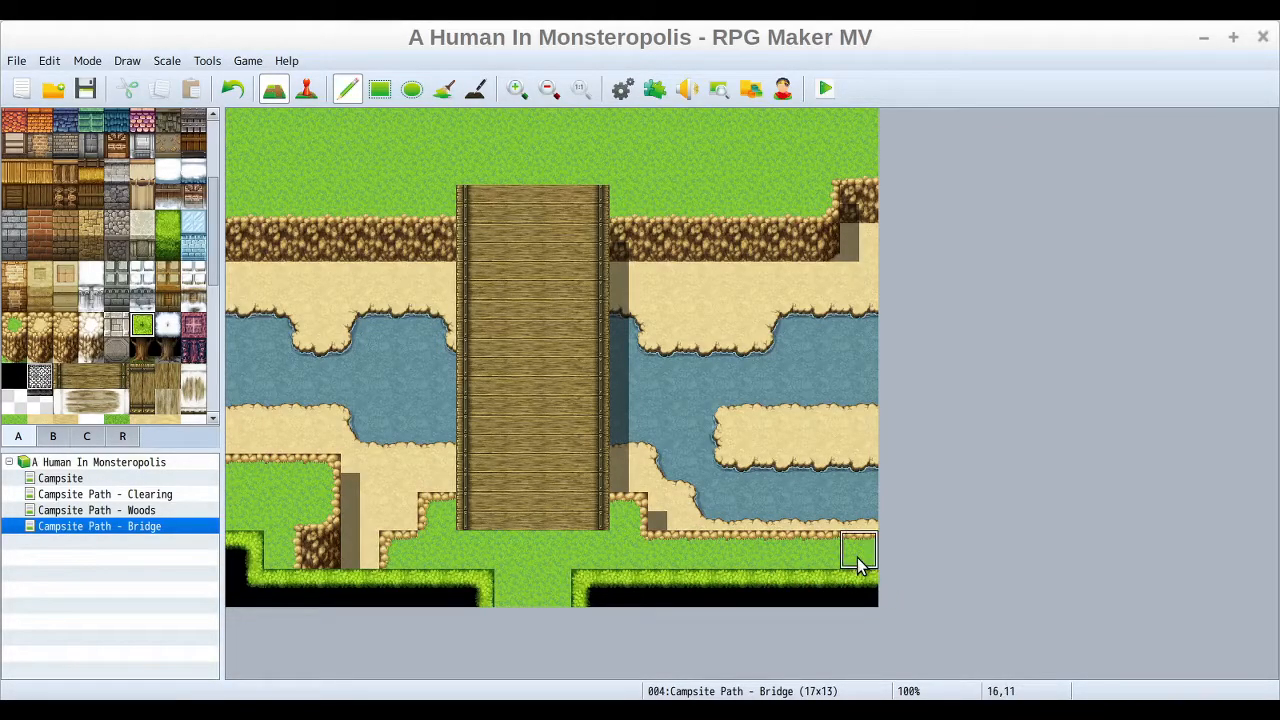
left_click(236, 560)
key("ctrl+z")
Step: Paint a sandy path from the bridge's north end to the upper map edge and through the two-tile gap south of the bridge
left_click_drag(215, 231, 200, 123)
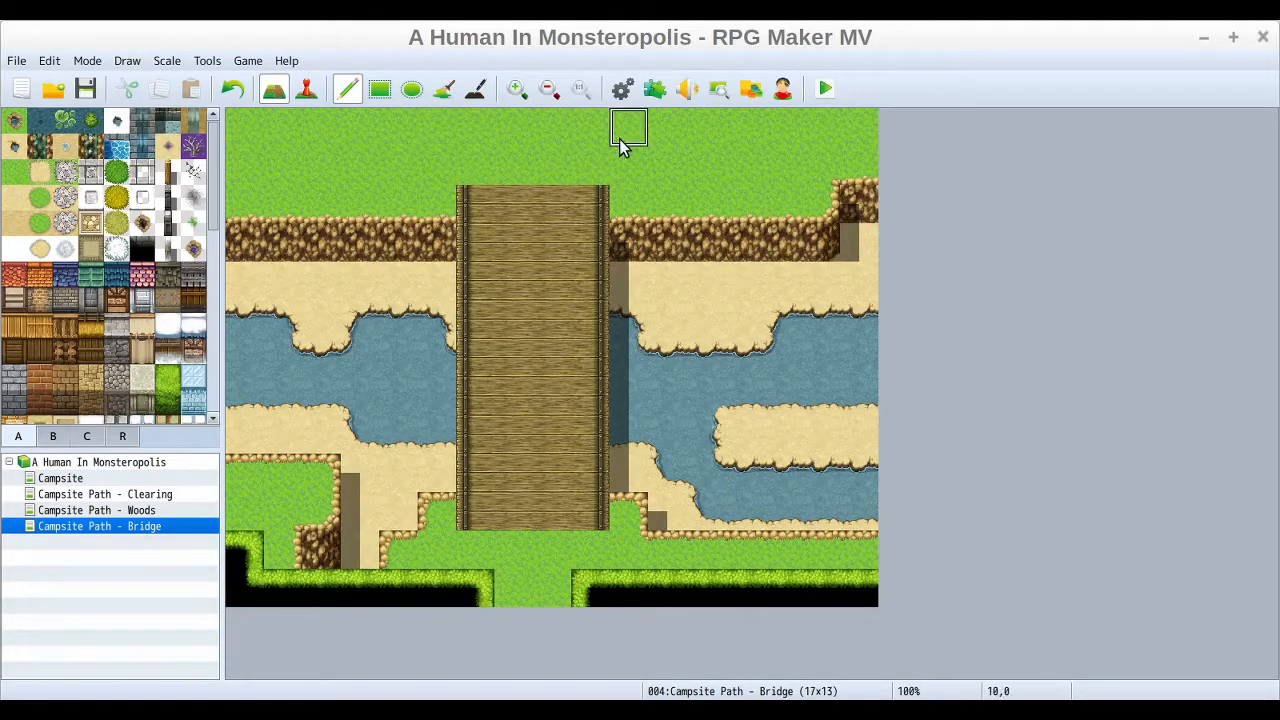
left_click(40, 172)
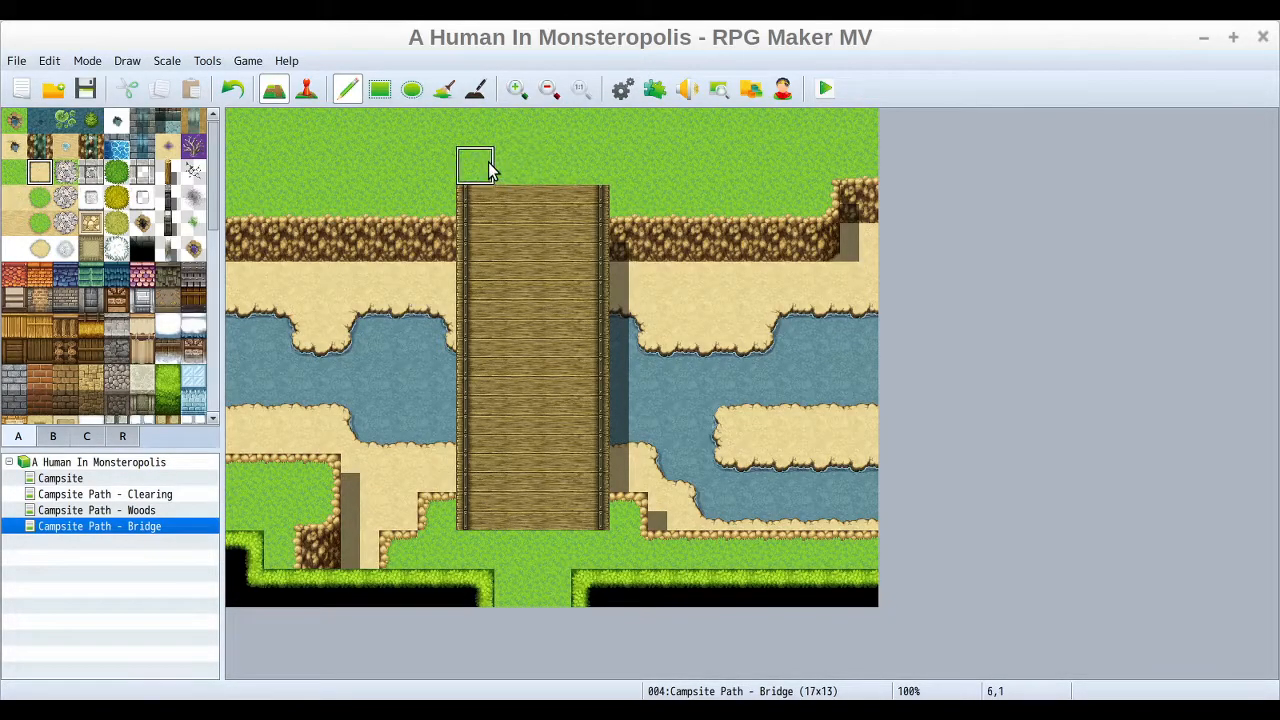
left_click(550, 163)
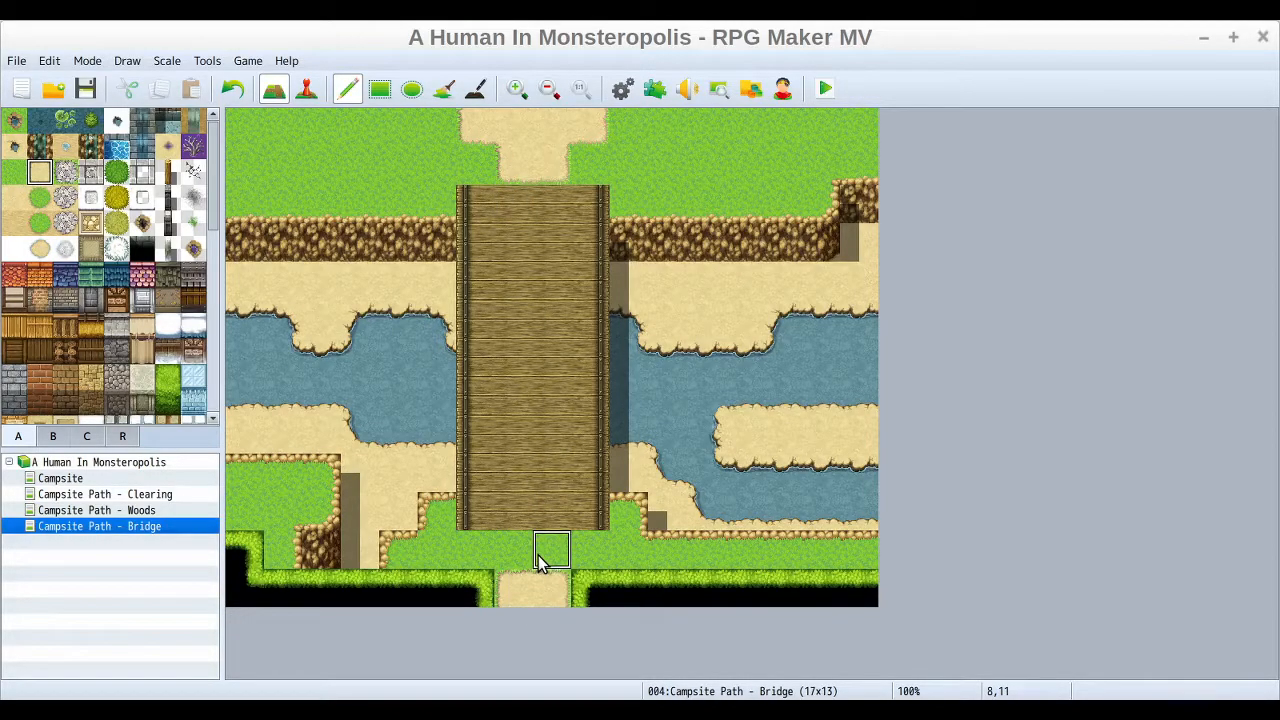
left_click_drag(538, 555, 520, 560)
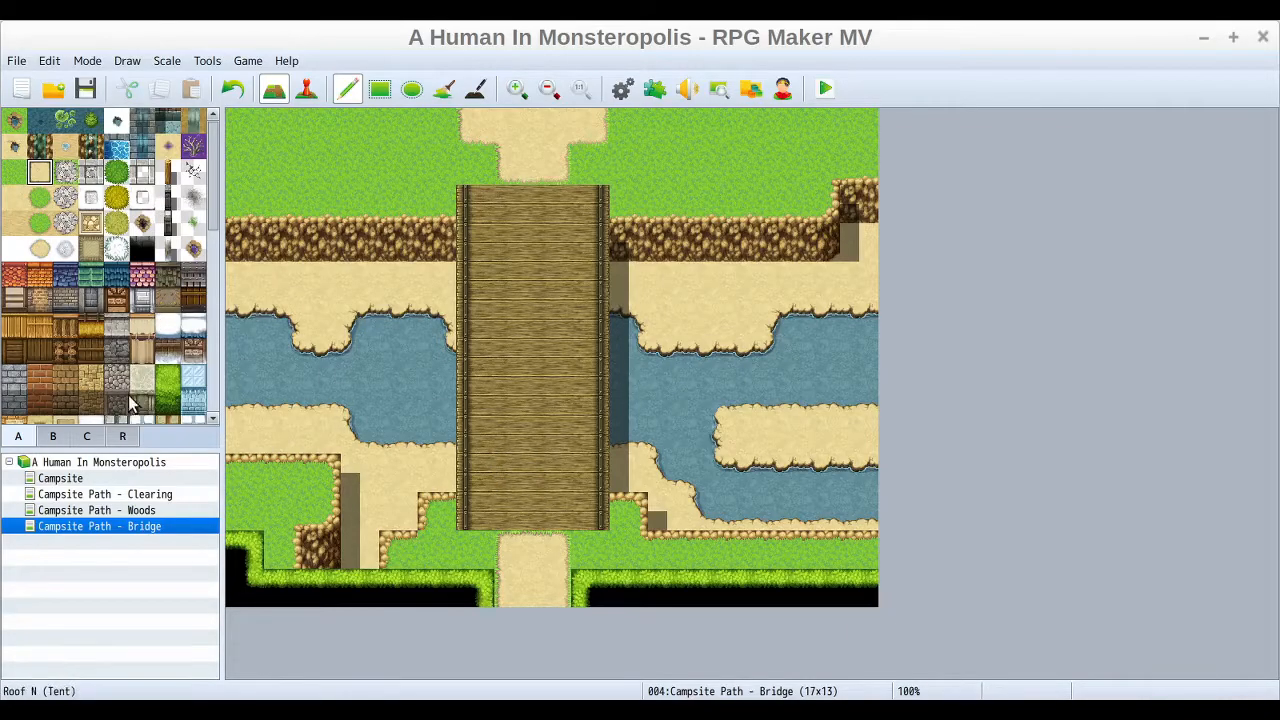
Step: Place two full conifer trees side by side on the grass strip southeast of the bridge, at columns 12 and 13
left_click(54, 438)
scroll(161, 280, "down", 4)
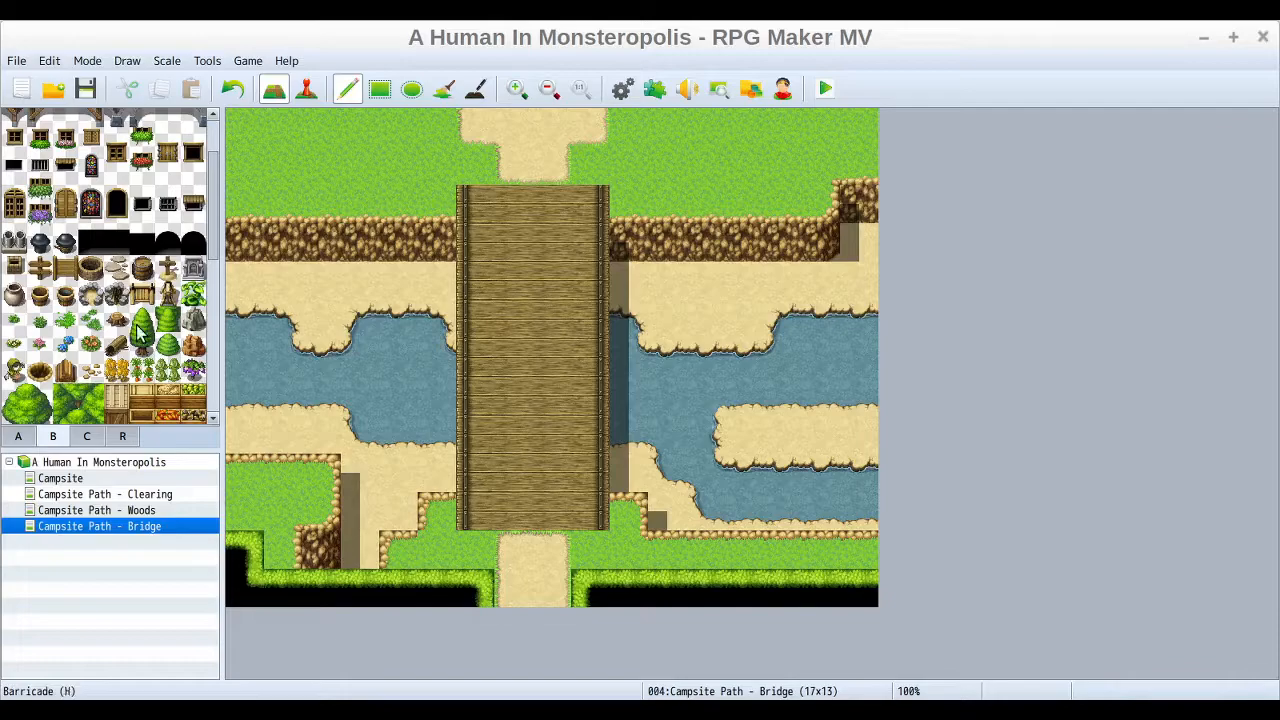
left_click_drag(142, 320, 142, 346)
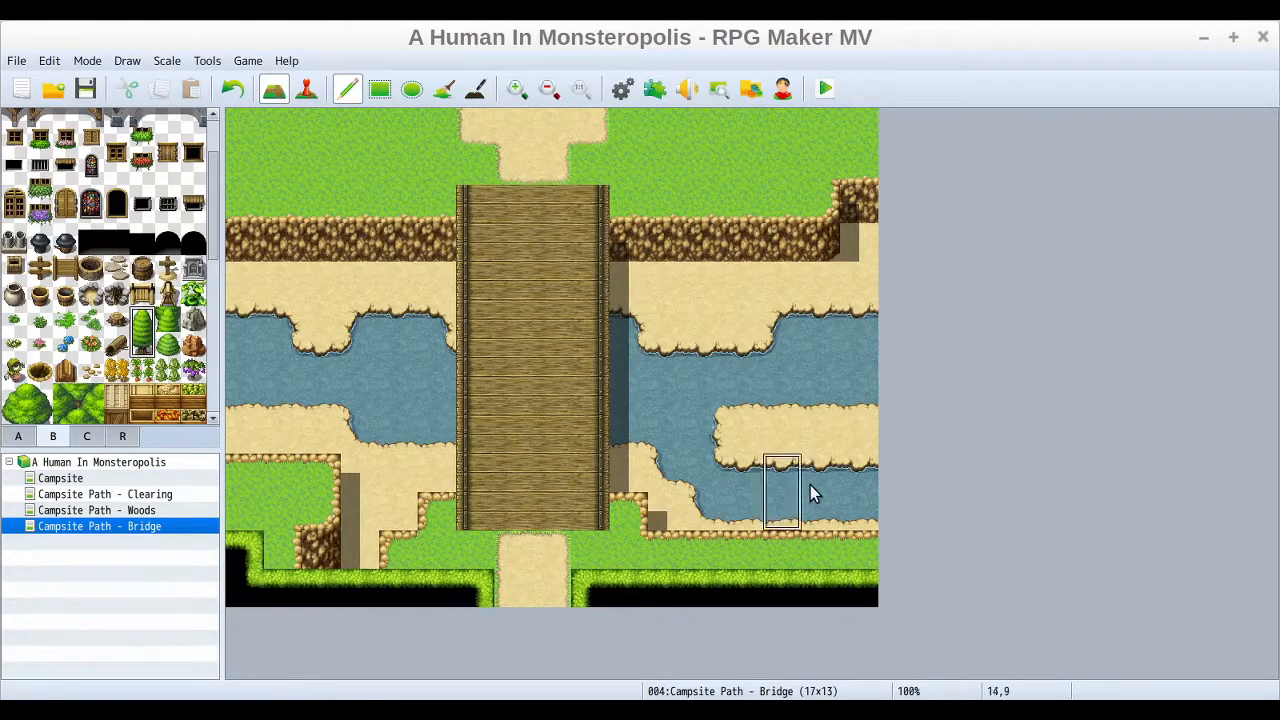
left_click(672, 515)
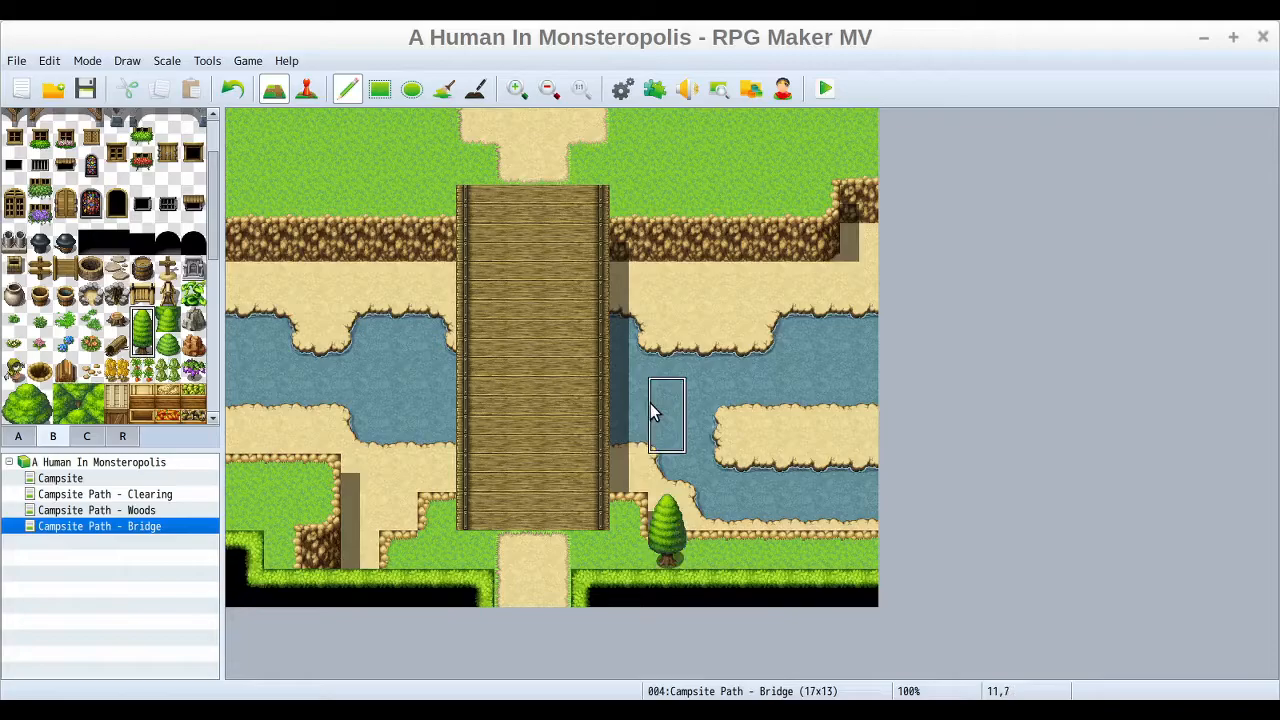
left_click(232, 88)
left_click(708, 513)
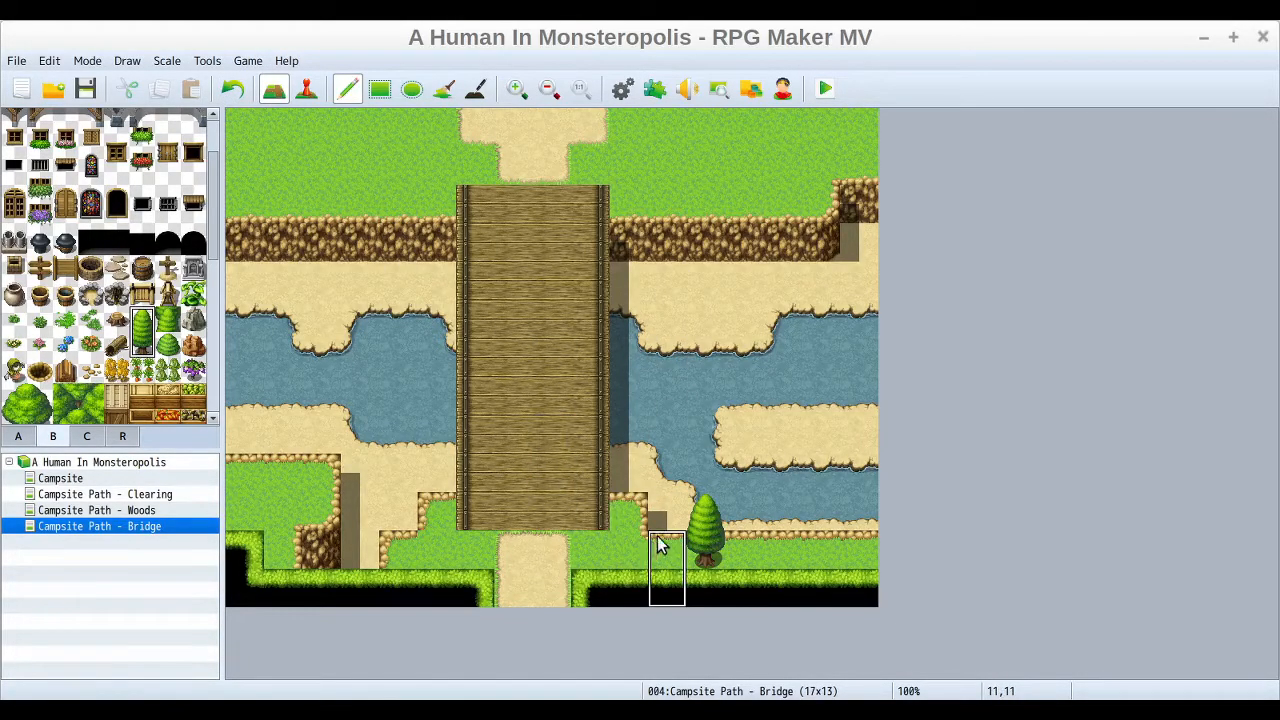
left_click(746, 522)
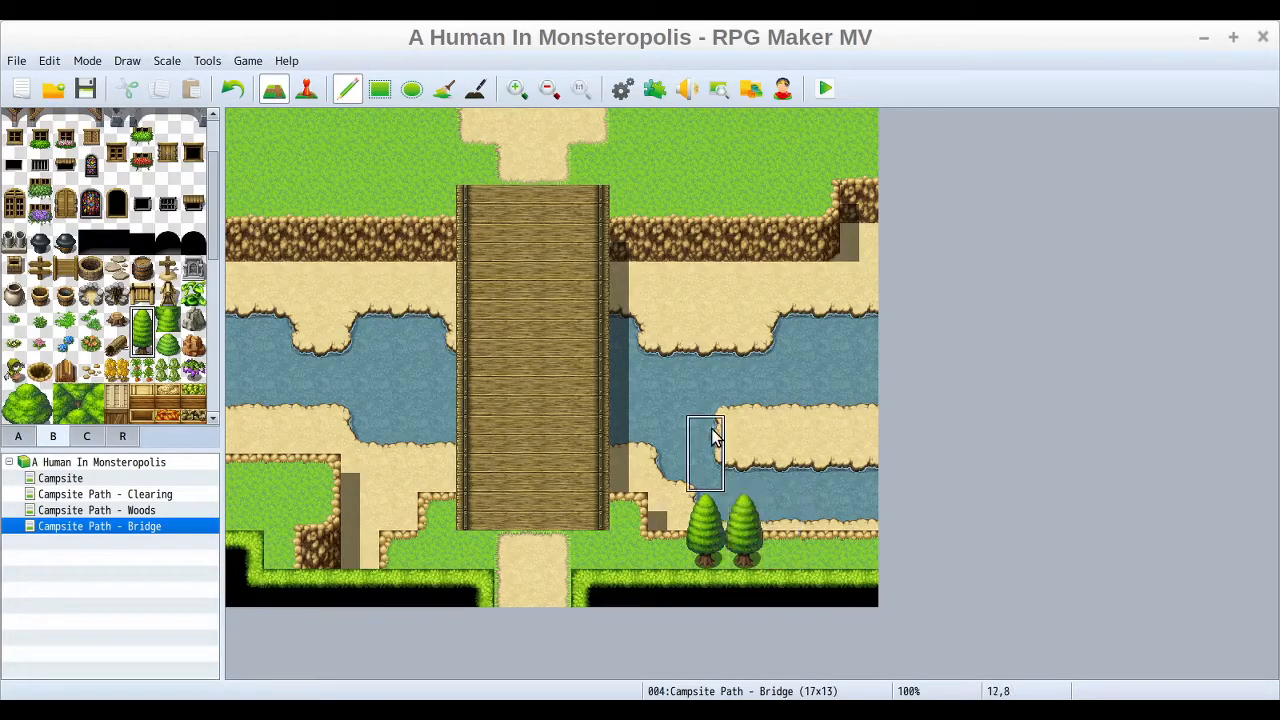
Step: Add full trees to the northern grass at columns 1 and 15, a lower tree half at column 13, and a tree on the southwest ledge
left_click(281, 145)
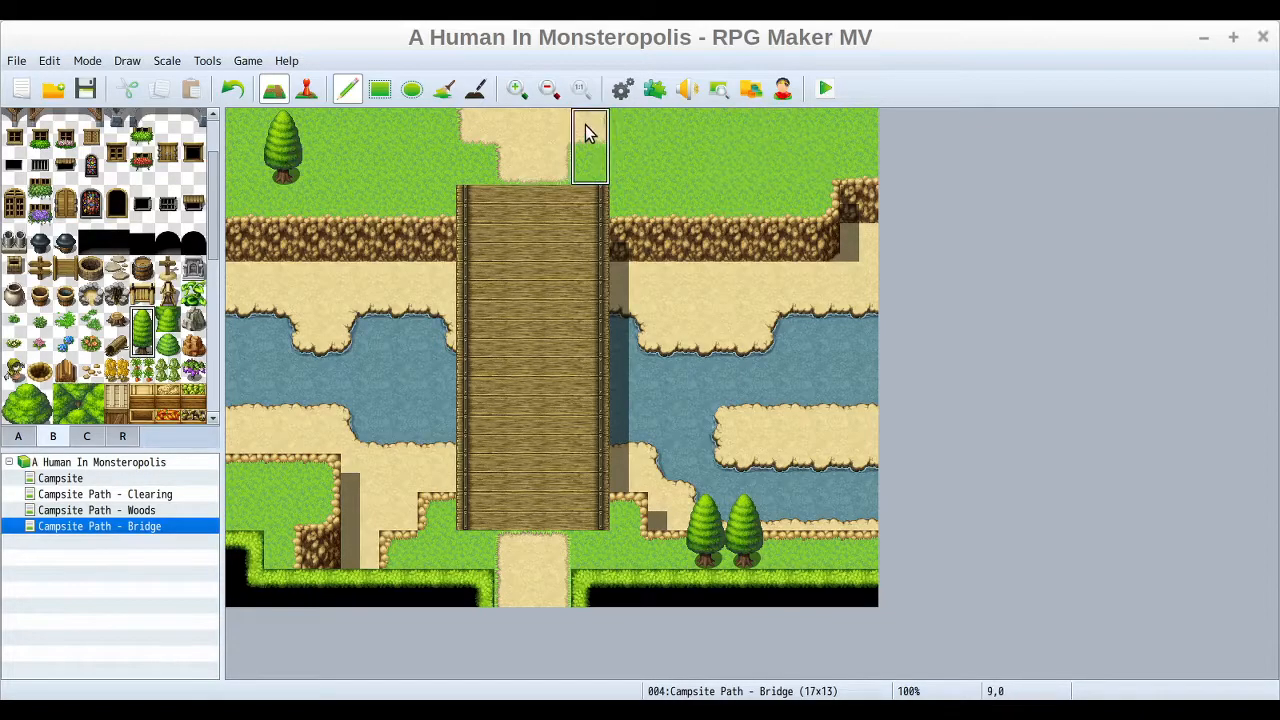
left_click(143, 345)
left_click(744, 127)
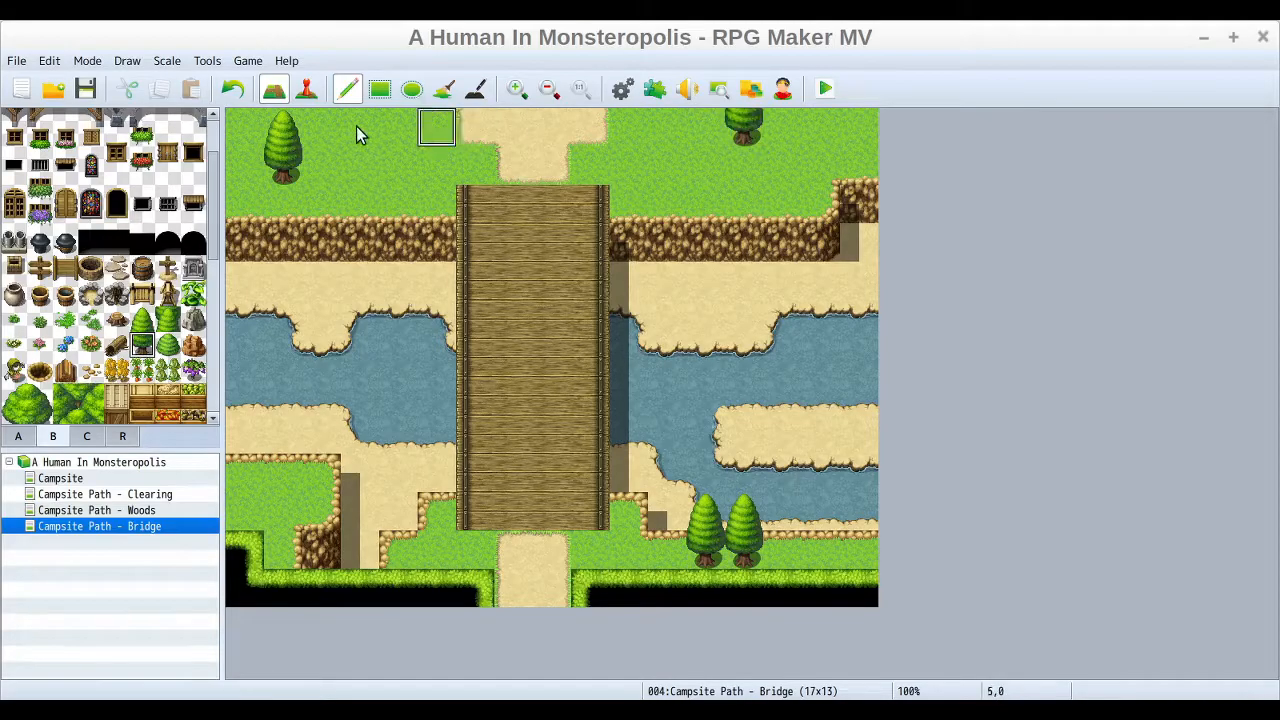
left_click_drag(140, 318, 143, 345)
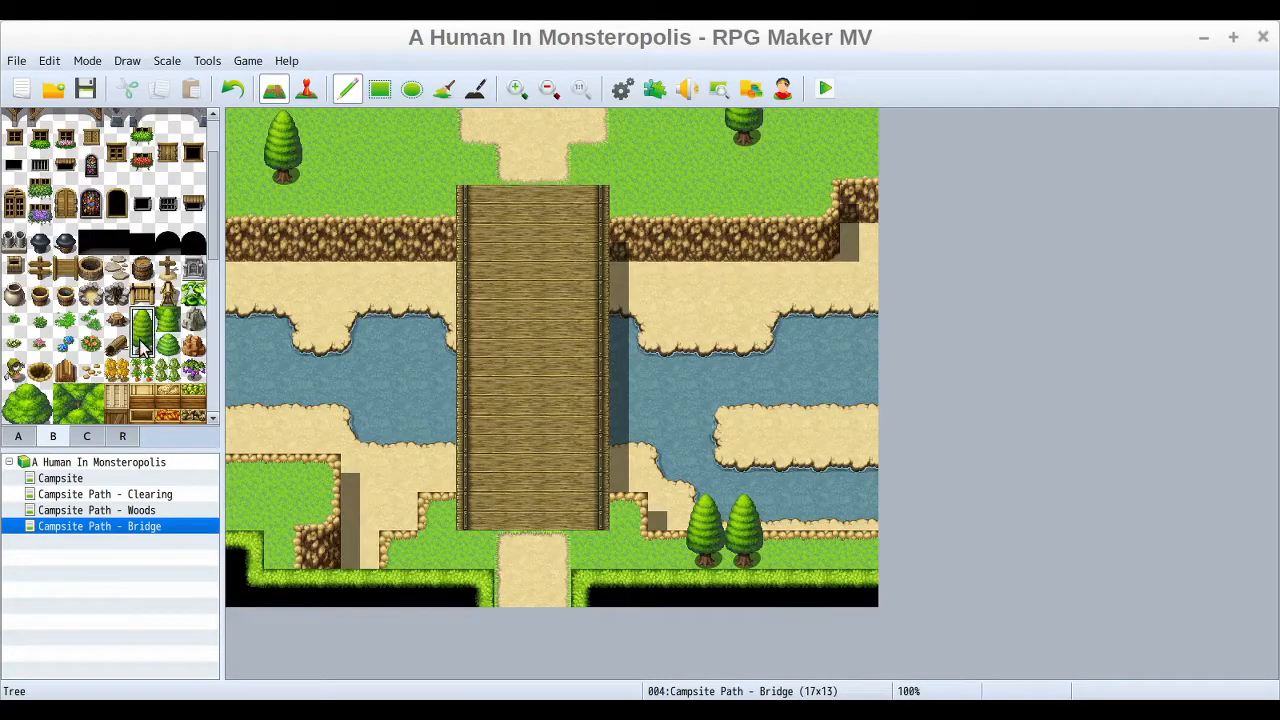
left_click(824, 140)
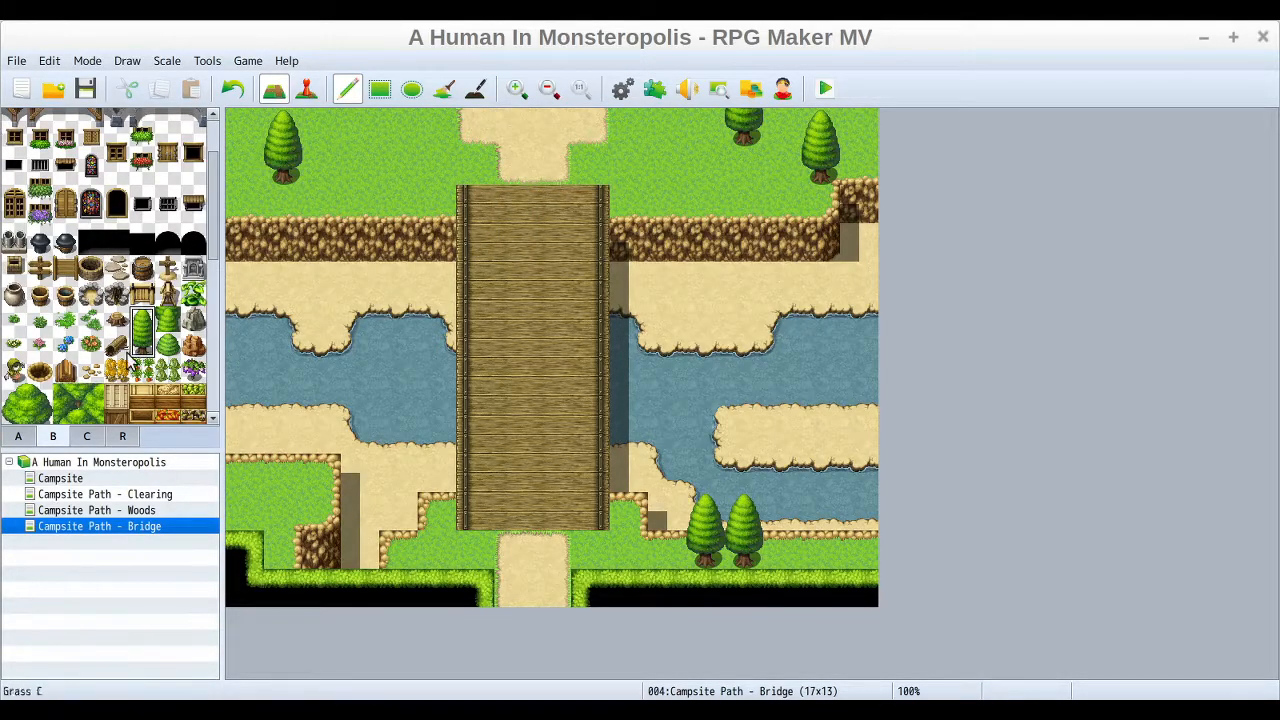
left_click(278, 438)
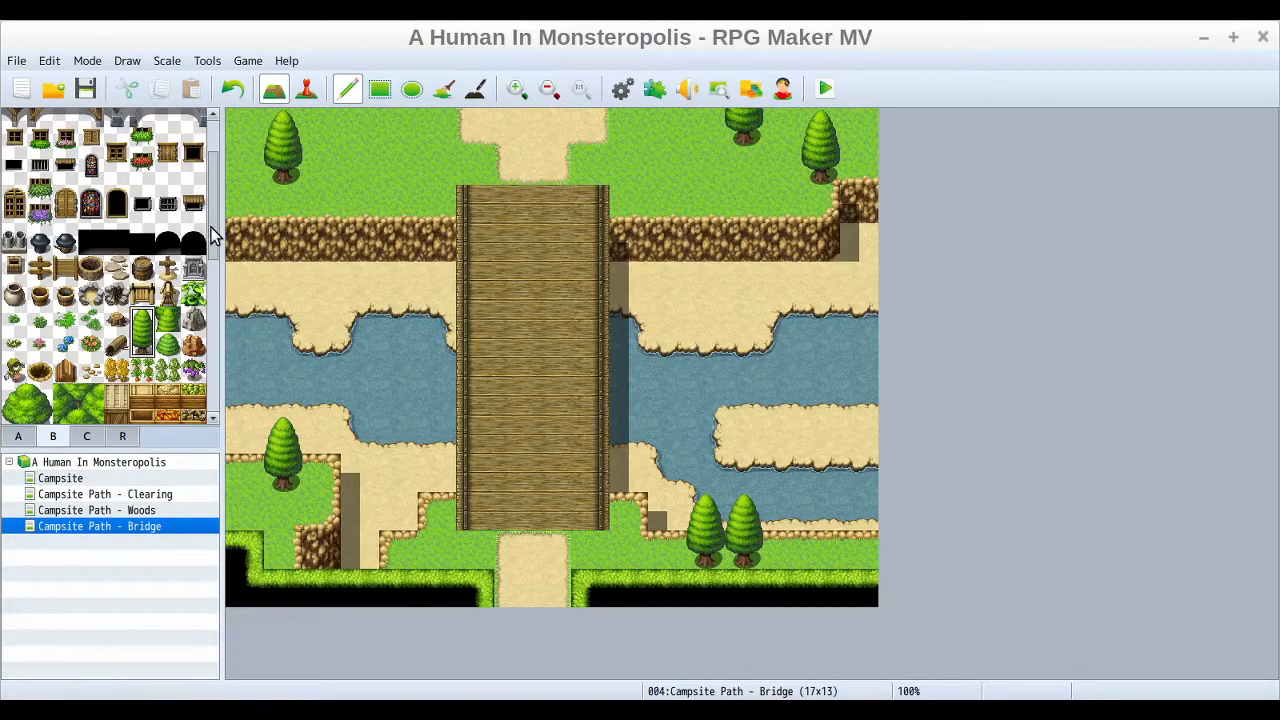
Step: Try ground cracks on the southwest riverbank, undo them, and paint two crack tiles on the sandy island east of the bridge
scroll(200, 173, "up", 2)
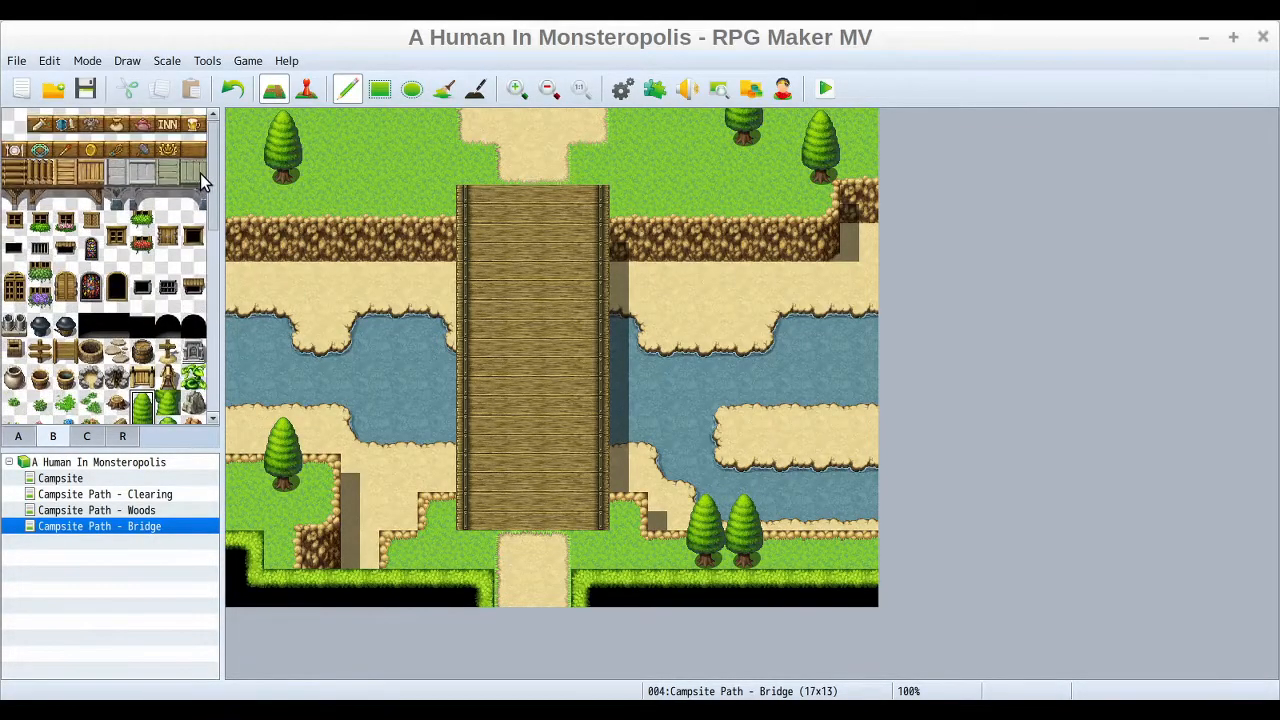
left_click(18, 436)
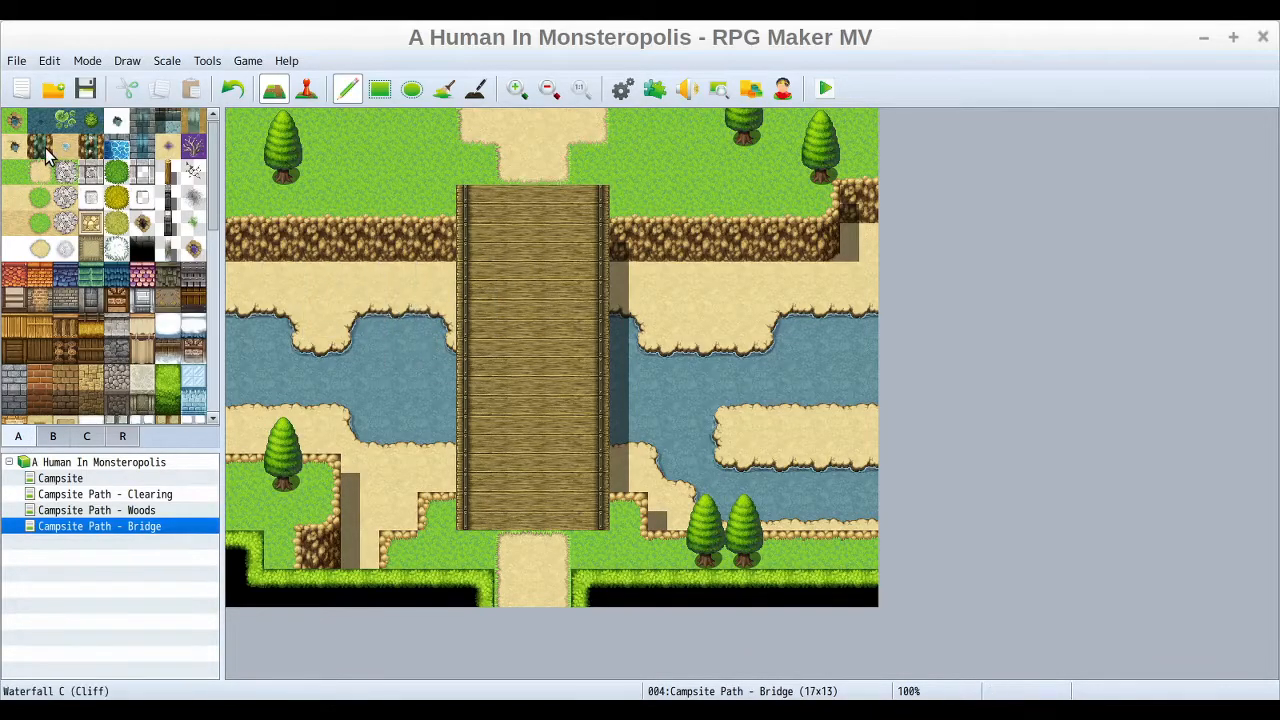
left_click(195, 177)
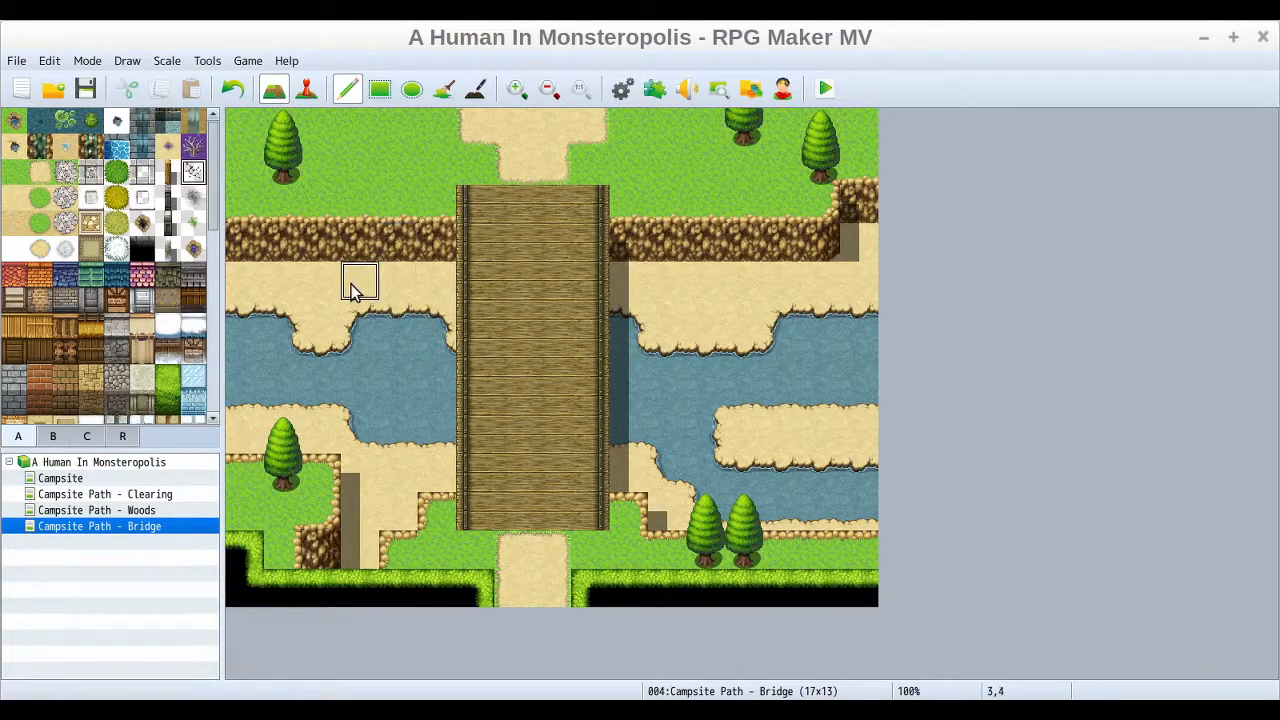
left_click(390, 498)
left_click(386, 489)
left_click(432, 462)
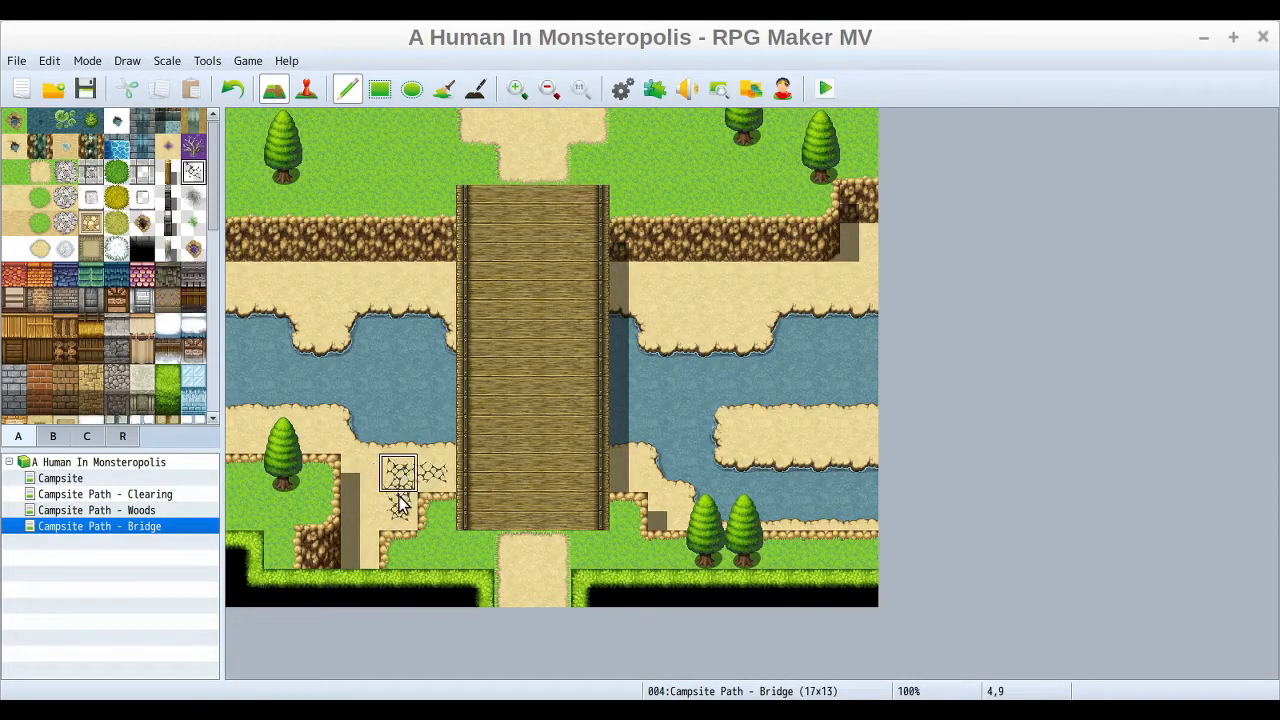
left_click(232, 89)
left_click(232, 89)
key("ctrl+z")
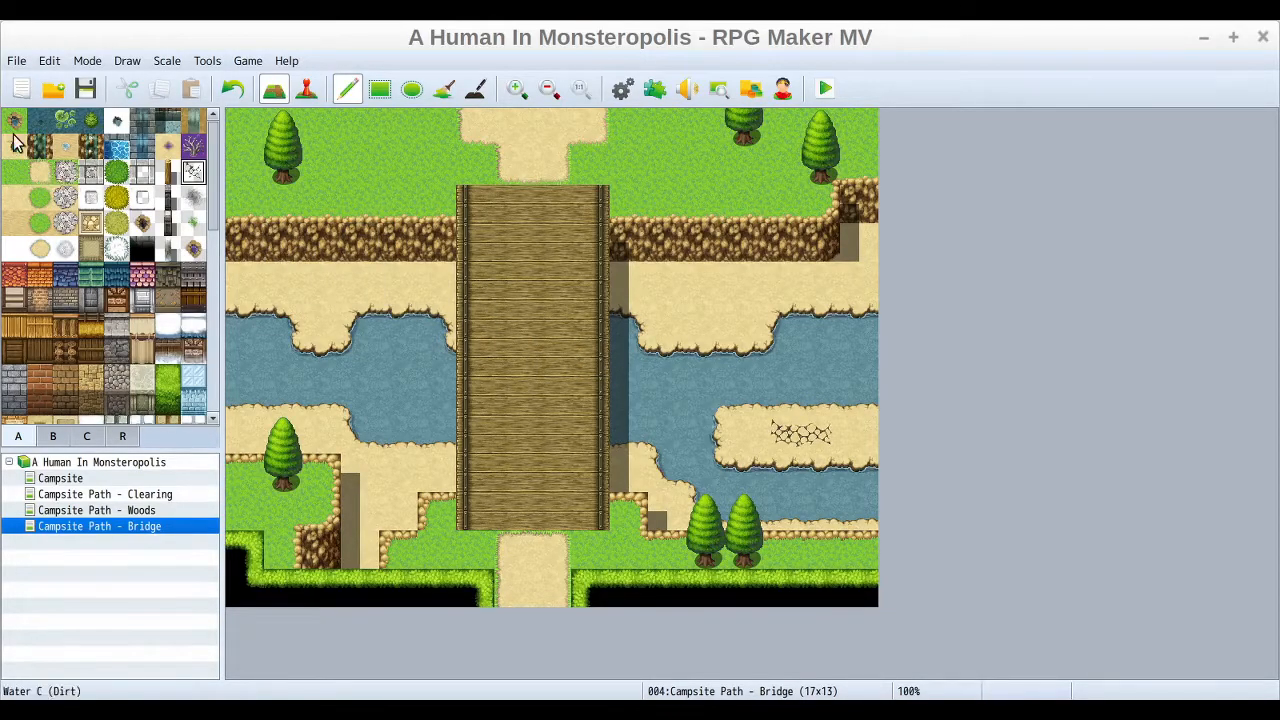
Step: Paint a two-tile grass patch on the sandy north bank west of the bridge
left_click(40, 224)
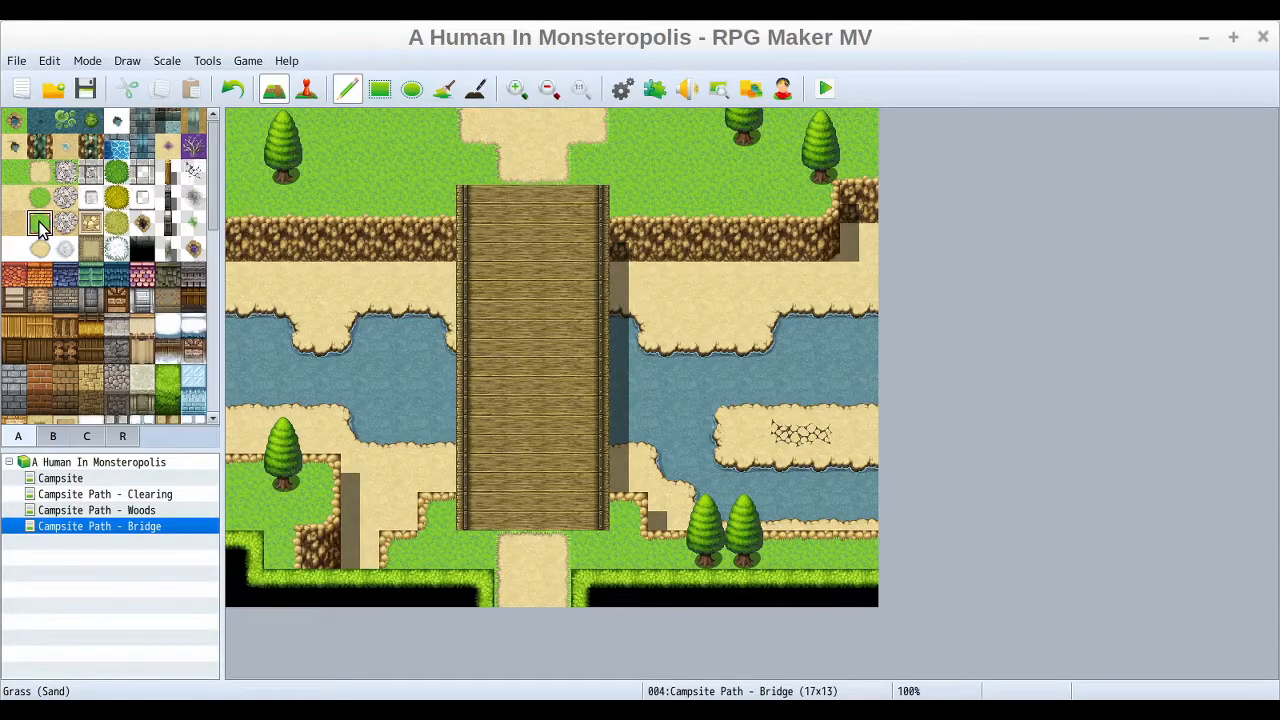
left_click(39, 197)
left_click_drag(322, 281, 354, 274)
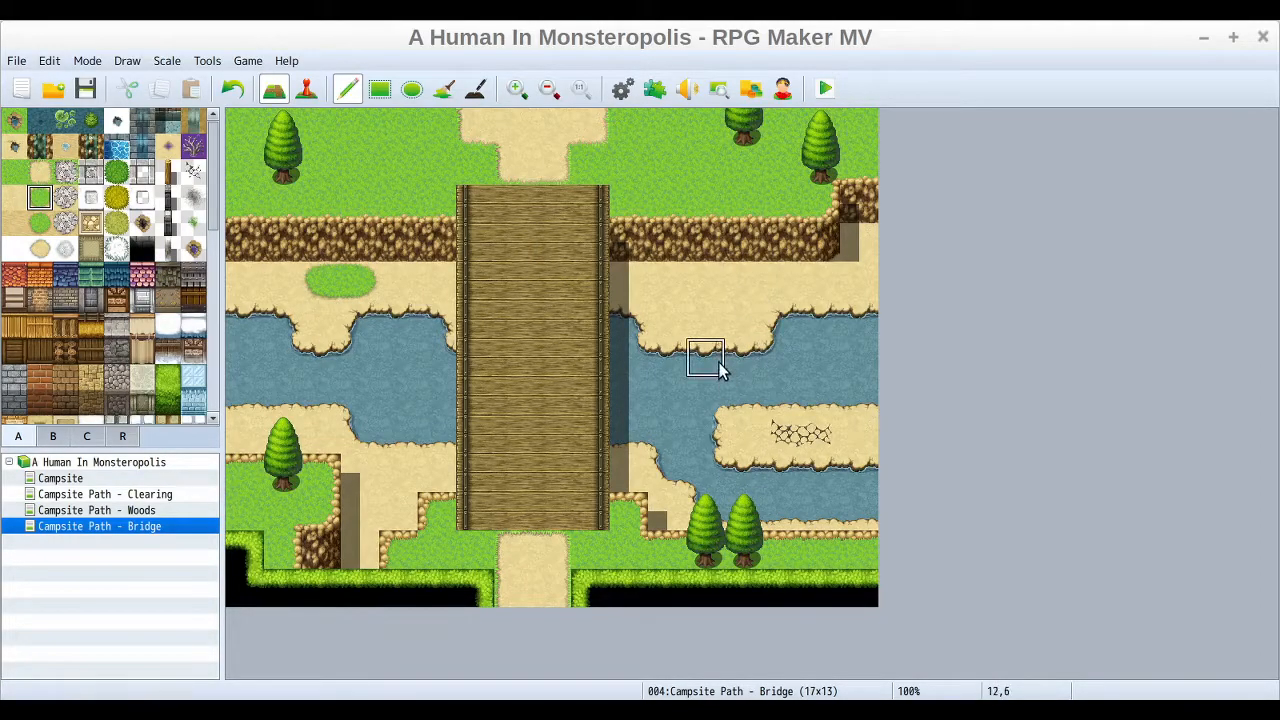
Step: Paint a two-tile grass patch at column 3, rows 10 and 11, beside the southwest cliff, and redraw the cliff shadow over it
left_click_drag(360, 511, 358, 549)
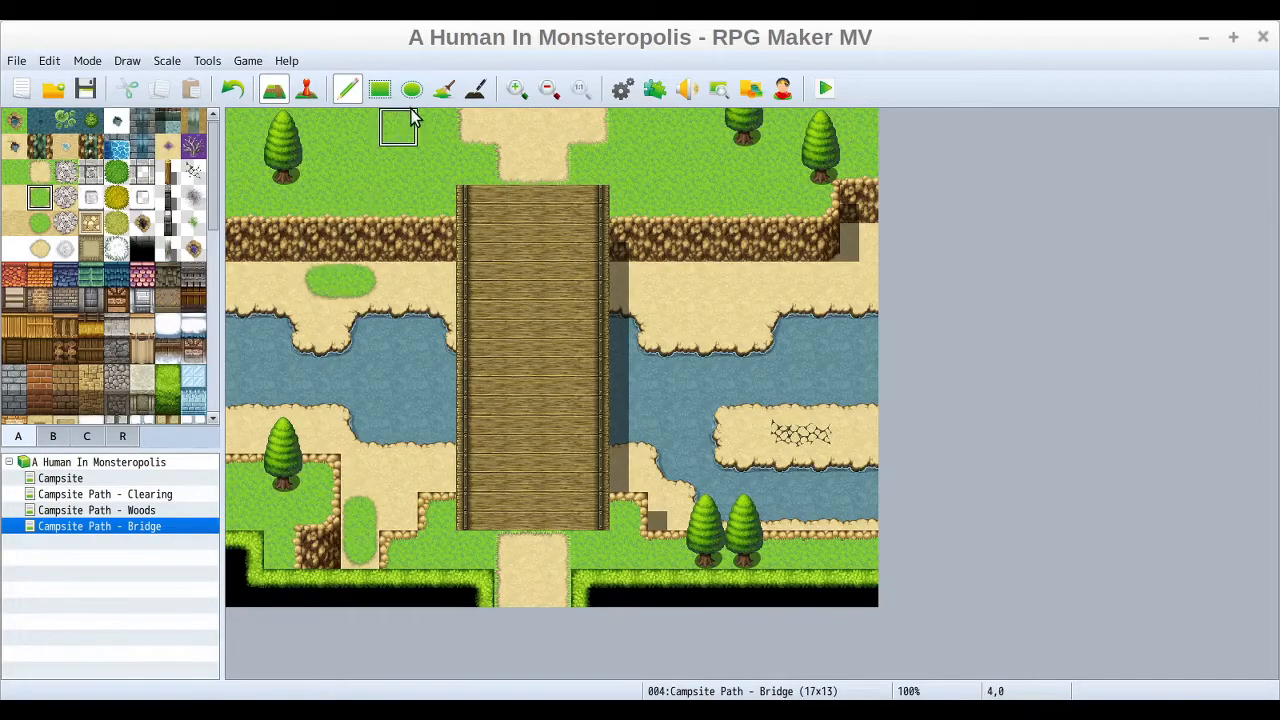
left_click(476, 89)
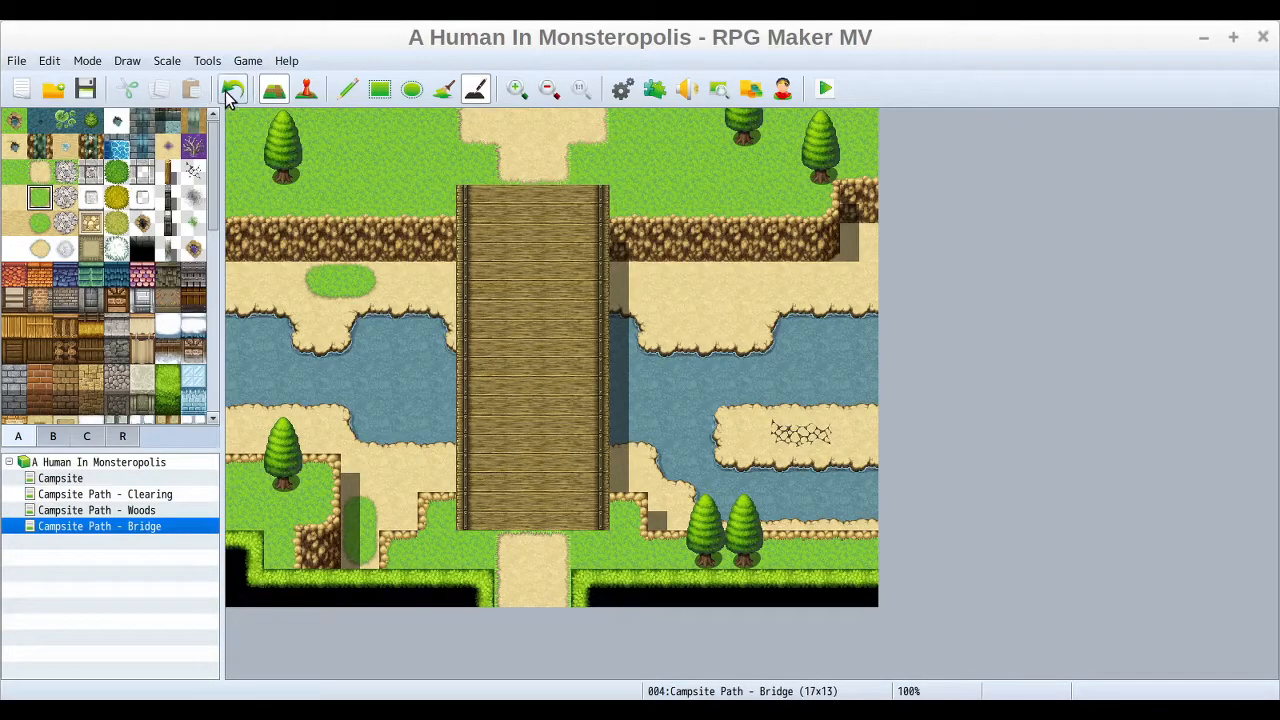
Step: Paint Bush (Dead) on the sandy north bank at columns 11 to 13, rows 4 and 5, extending row 4 west to the bridge
left_click(116, 197)
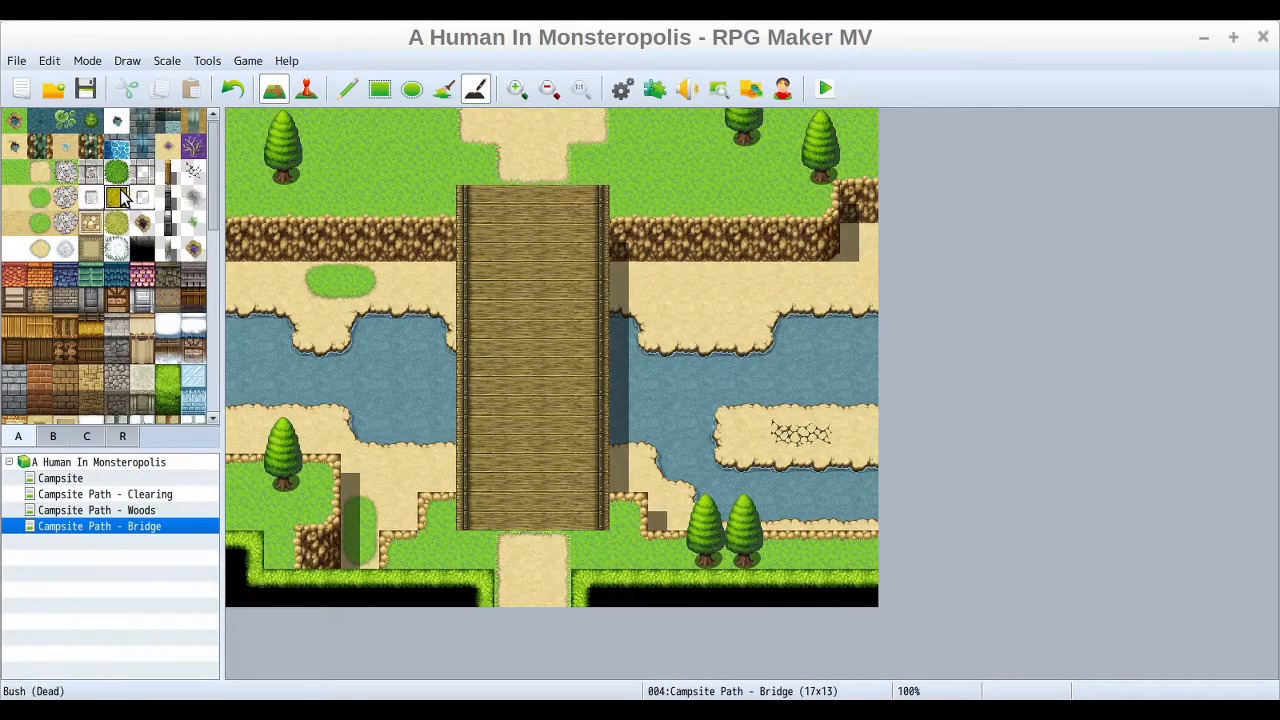
left_click(350, 90)
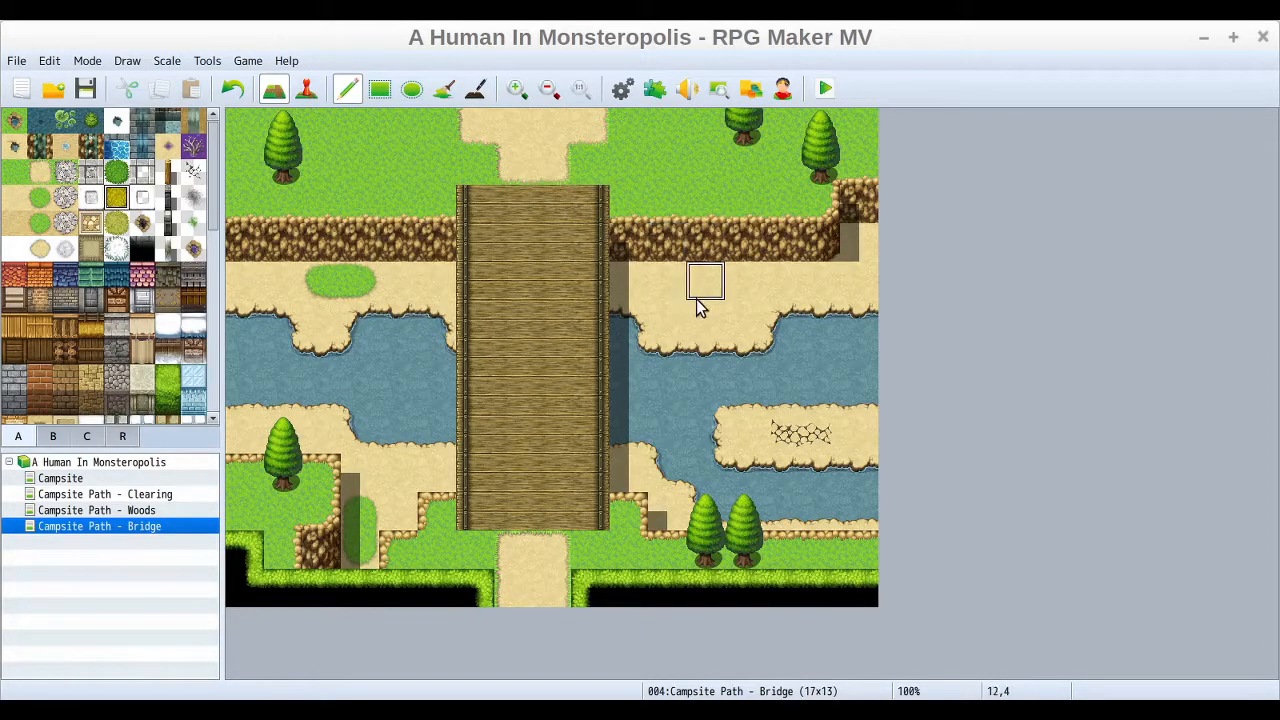
left_click_drag(679, 295, 743, 288)
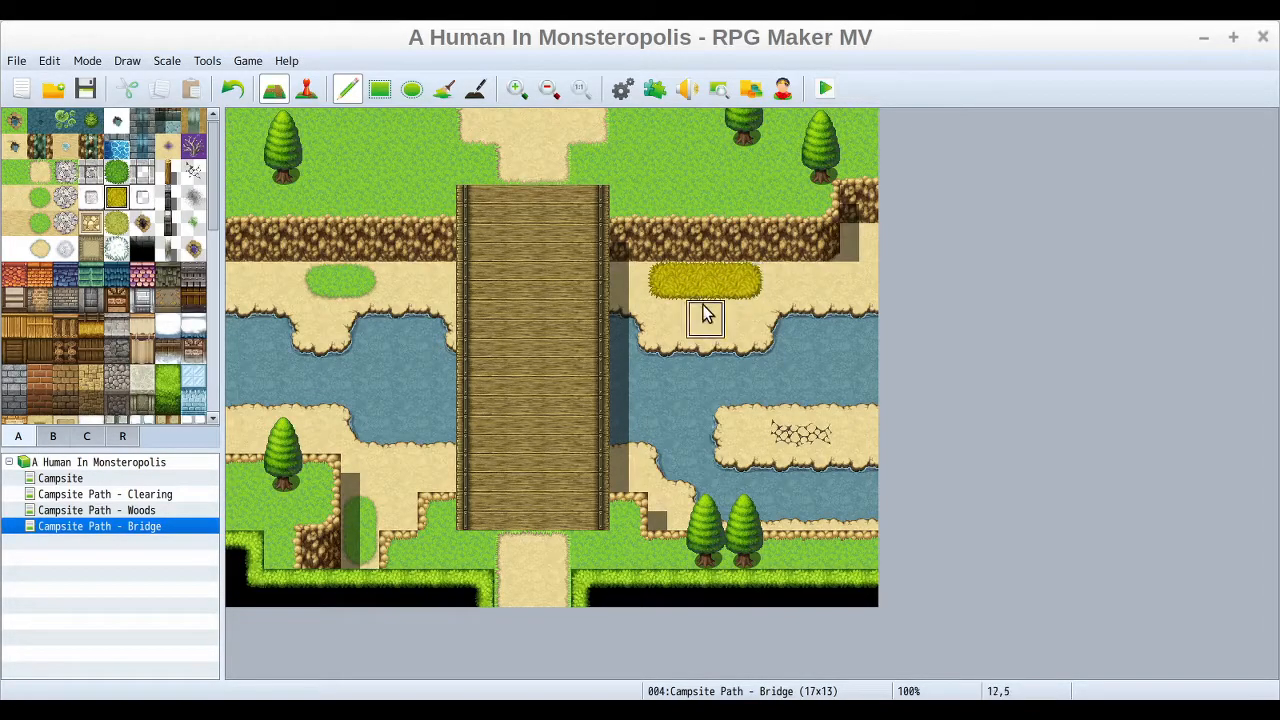
left_click_drag(677, 308, 742, 308)
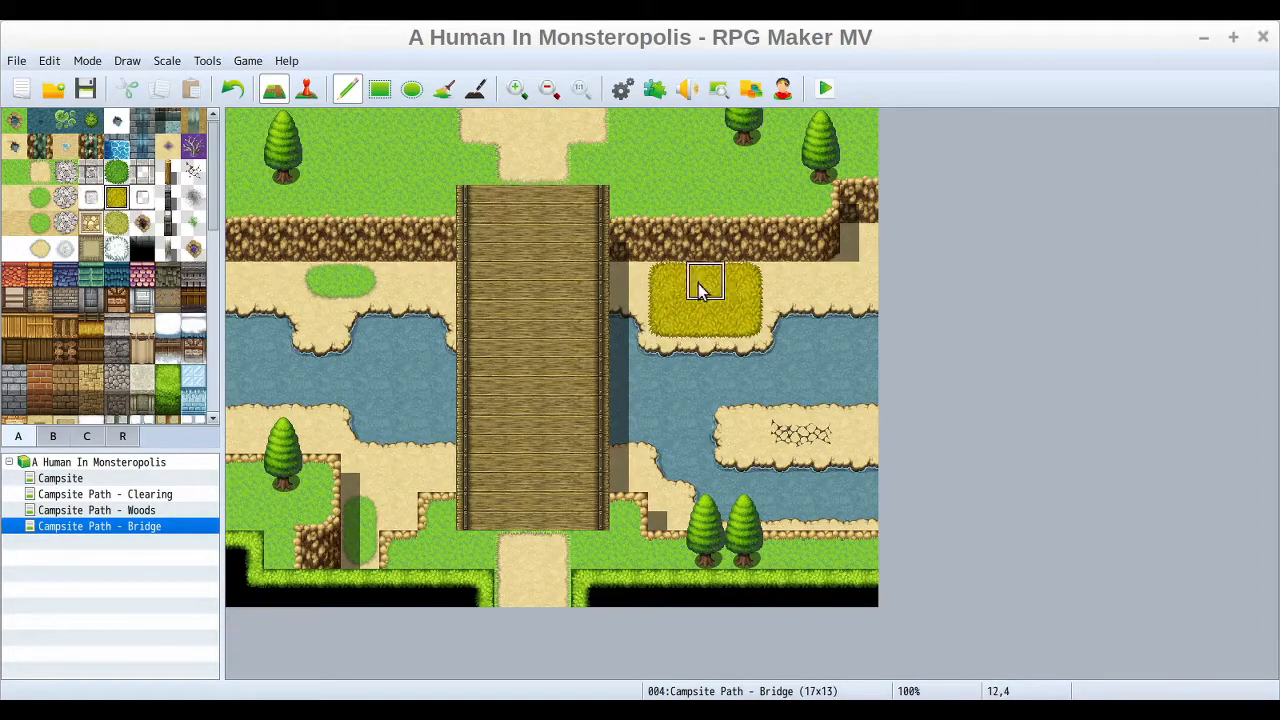
left_click(630, 281)
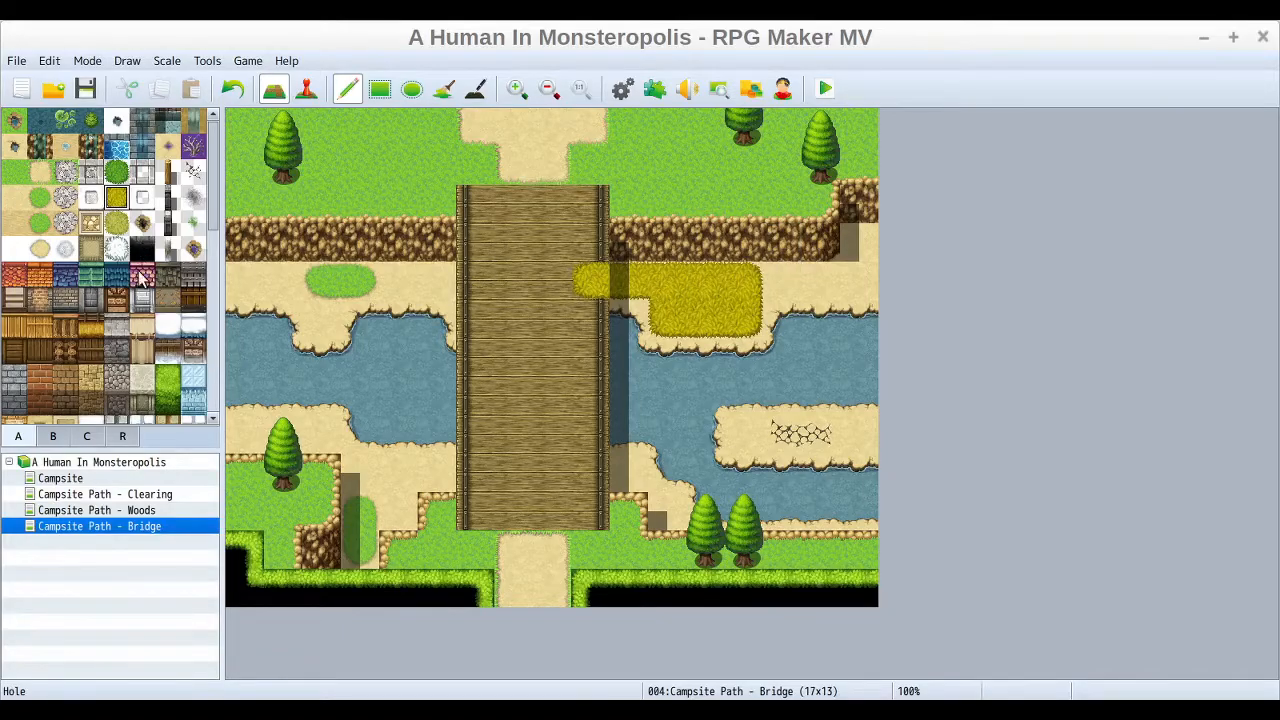
Step: Repaint the wooden bridge tile over the dead bush at column 9, row 4
left_click_drag(214, 177, 208, 288)
left_click(116, 228)
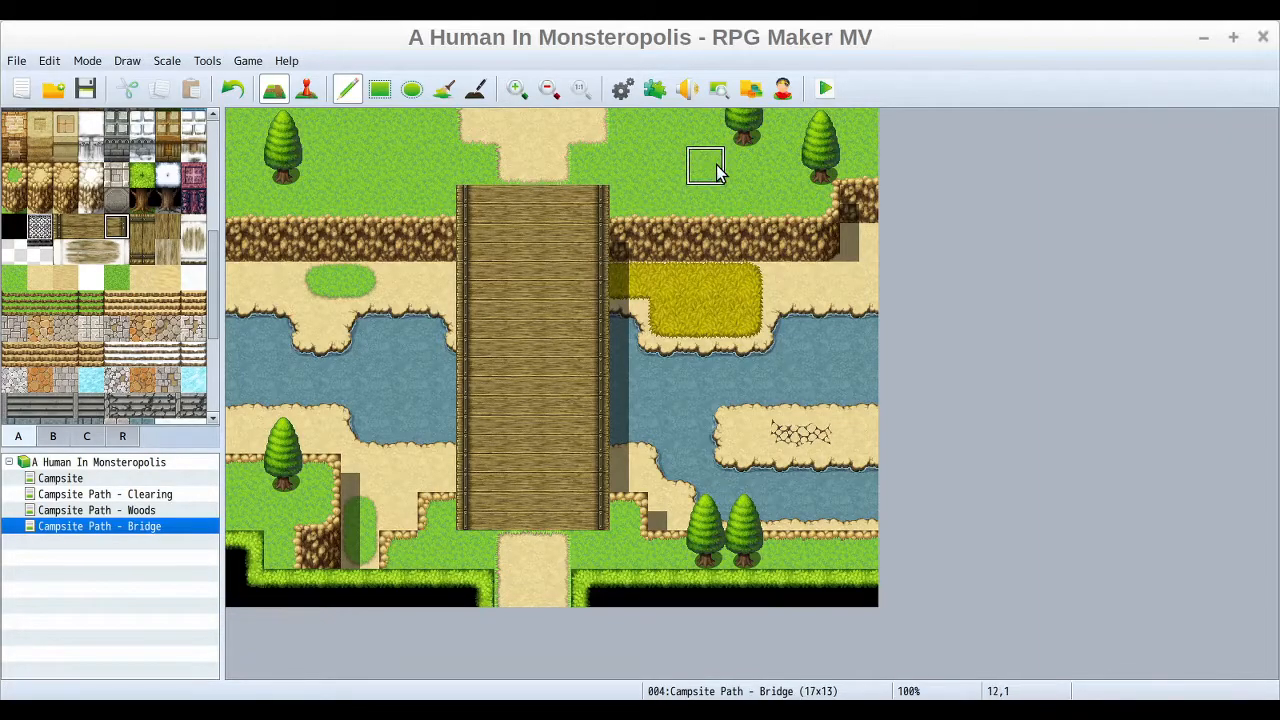
left_click(630, 281)
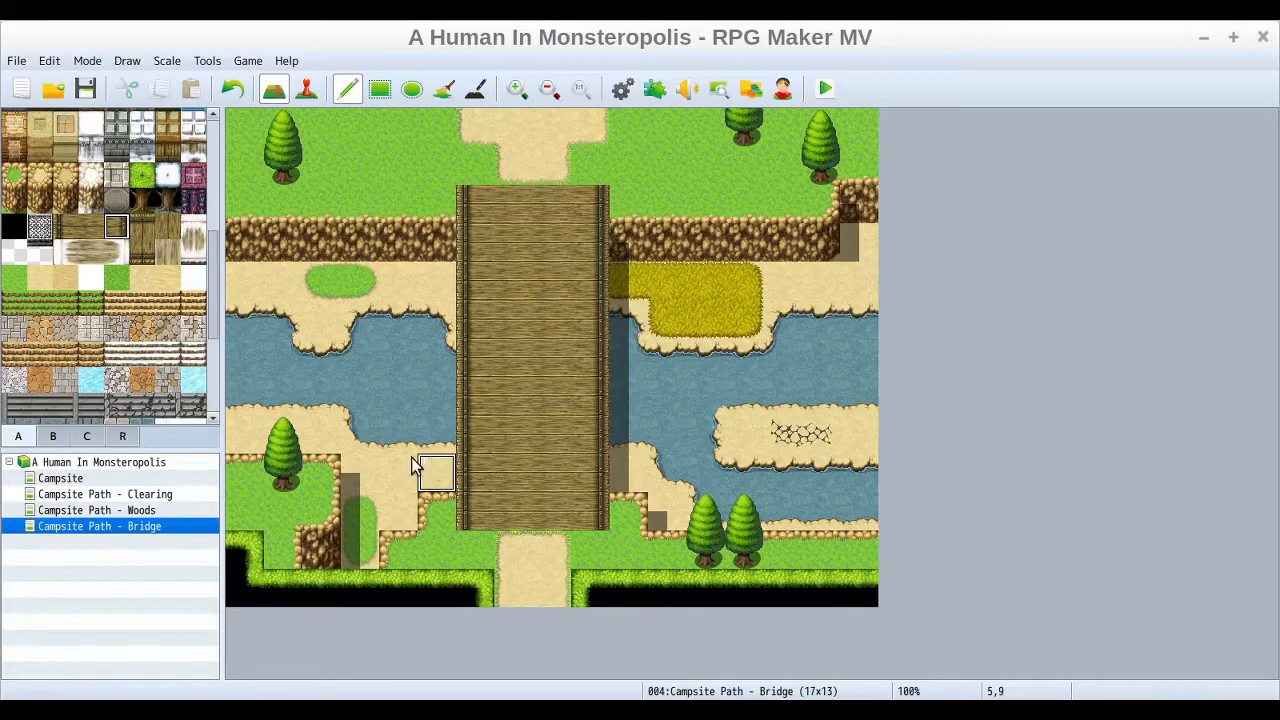
Step: Try extending the Grass (Dirt) patch in column 3 through the forest border to the map's south edge, and restore the border
left_click_drag(209, 289, 203, 164)
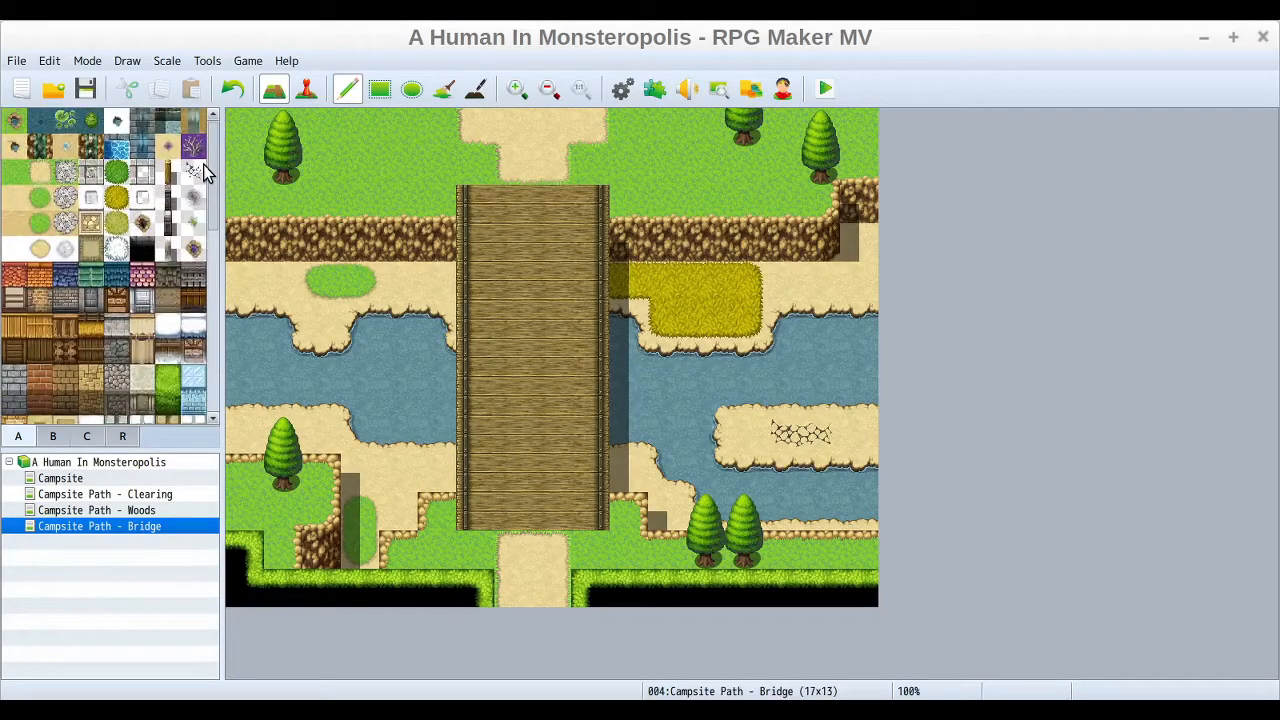
left_click(40, 198)
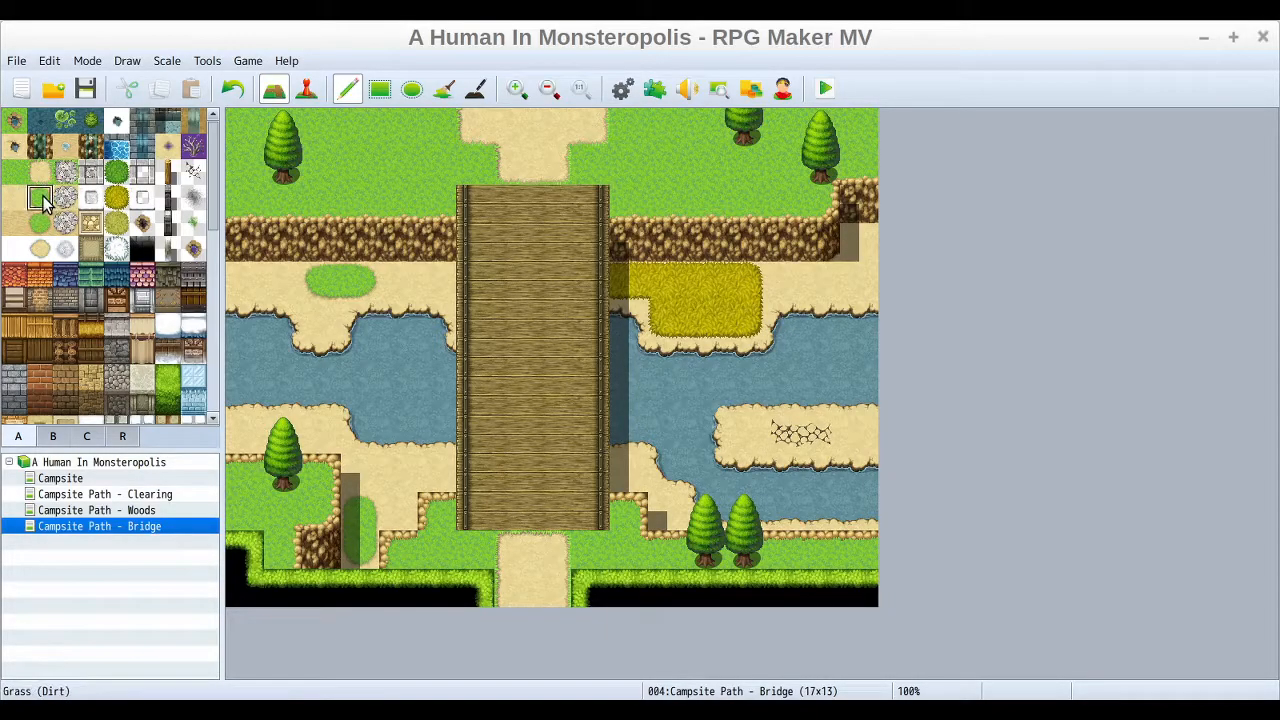
left_click(357, 563)
left_click(358, 587)
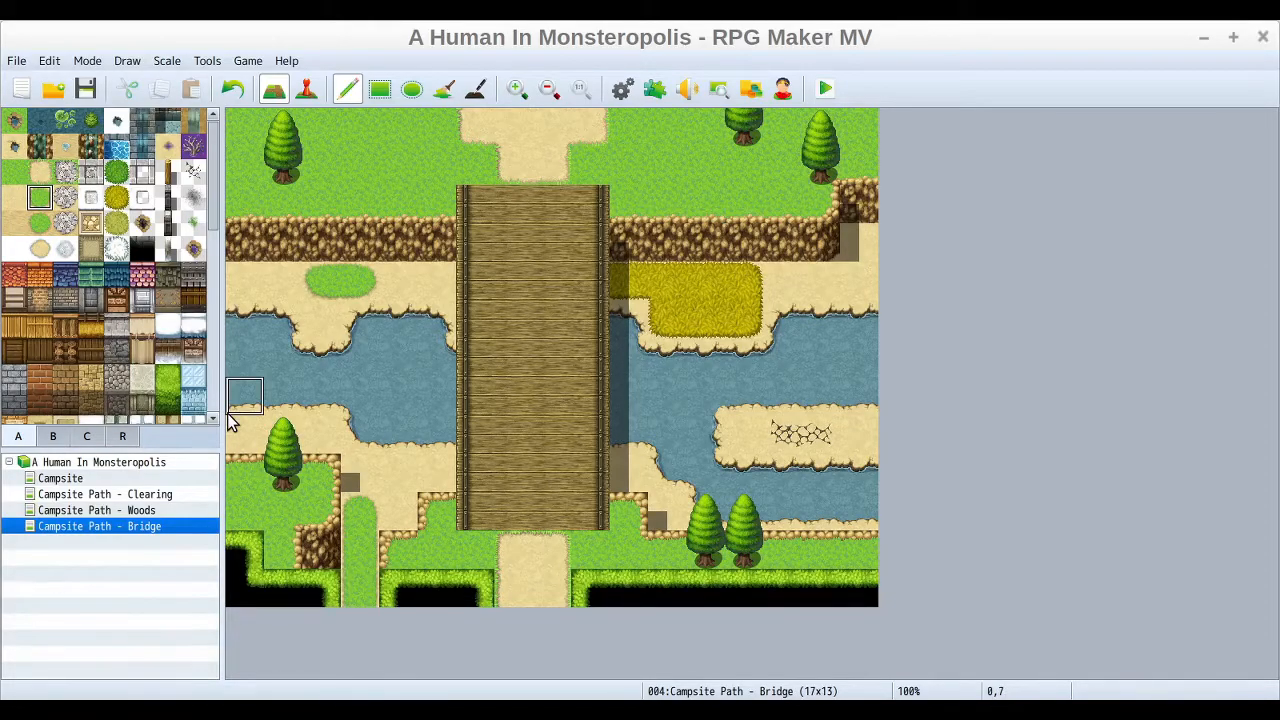
left_click_drag(210, 216, 213, 297)
left_click(139, 214)
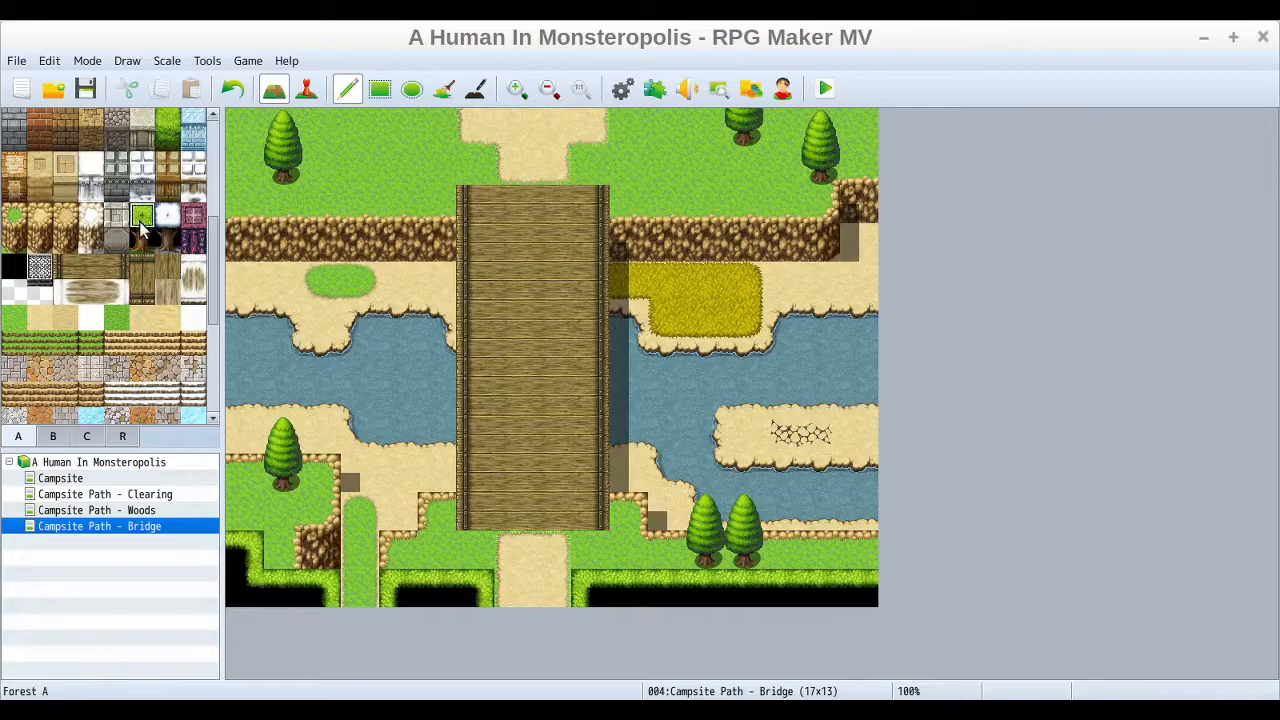
key("ctrl+z")
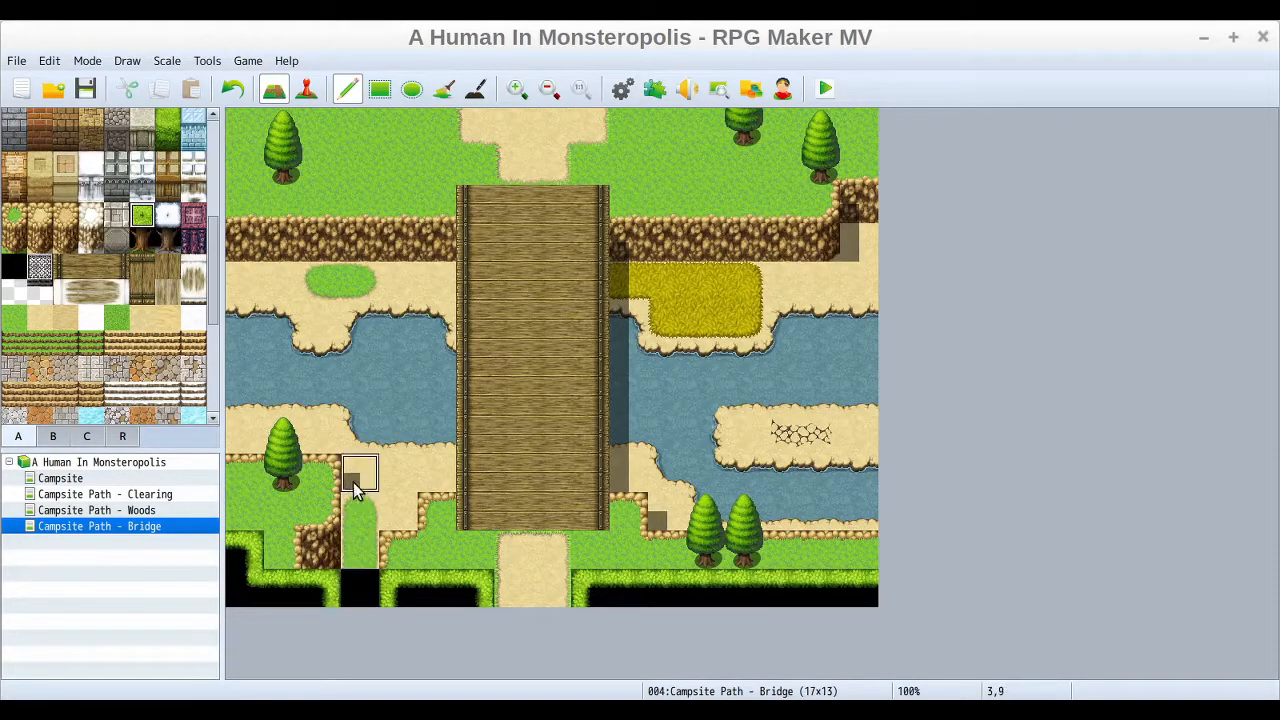
left_click(232, 88)
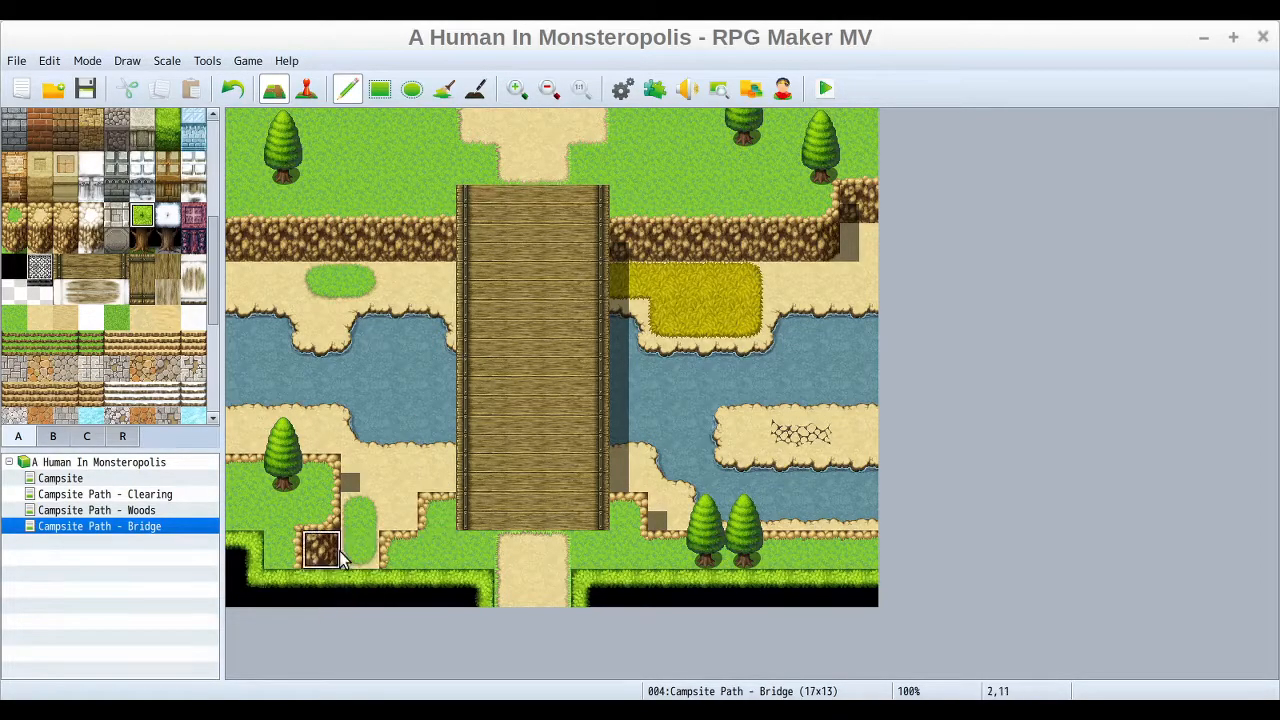
Step: Try a Forest A tile and a plain grass tile on column 3, row 11
left_click(360, 550)
key("ctrl+z")
left_click(14, 317)
left_click(360, 550)
key("ctrl+z")
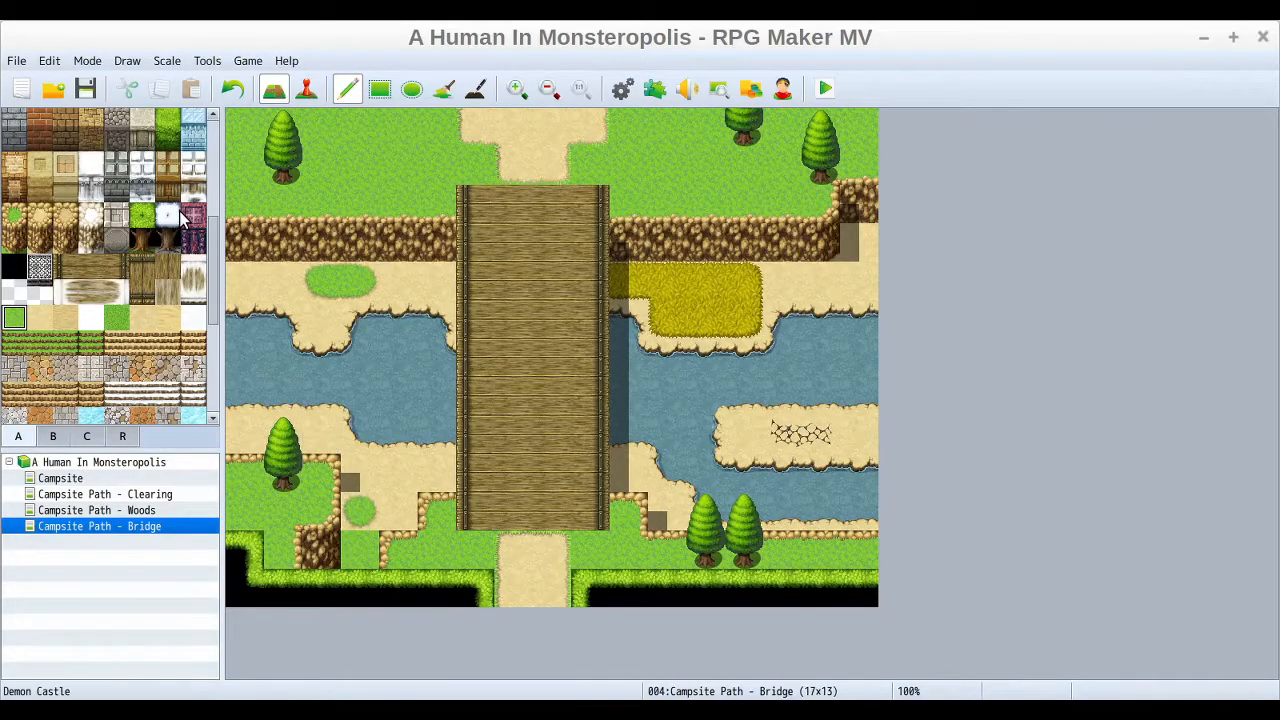
Step: Try joining the column 3 grass with Grass (Dirt) tiles, and undo the ground edits made there
scroll(200, 200, "up", 4)
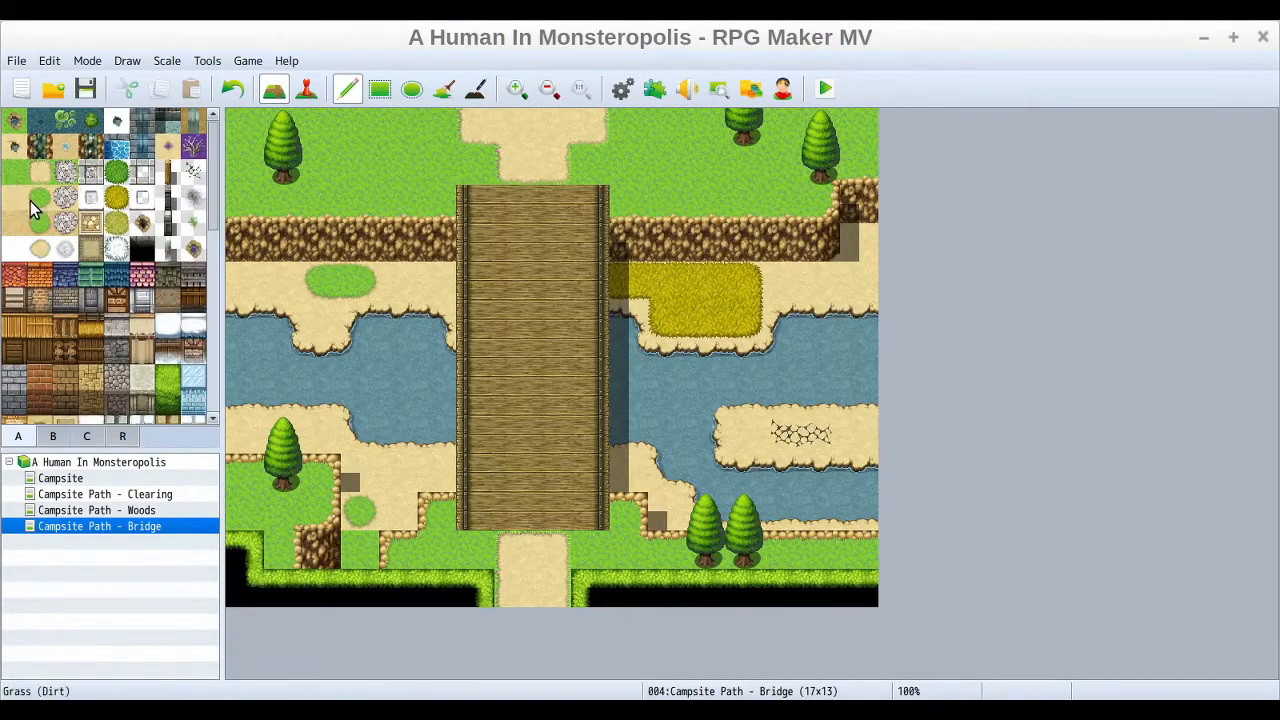
left_click(39, 197)
left_click_drag(382, 562, 360, 530)
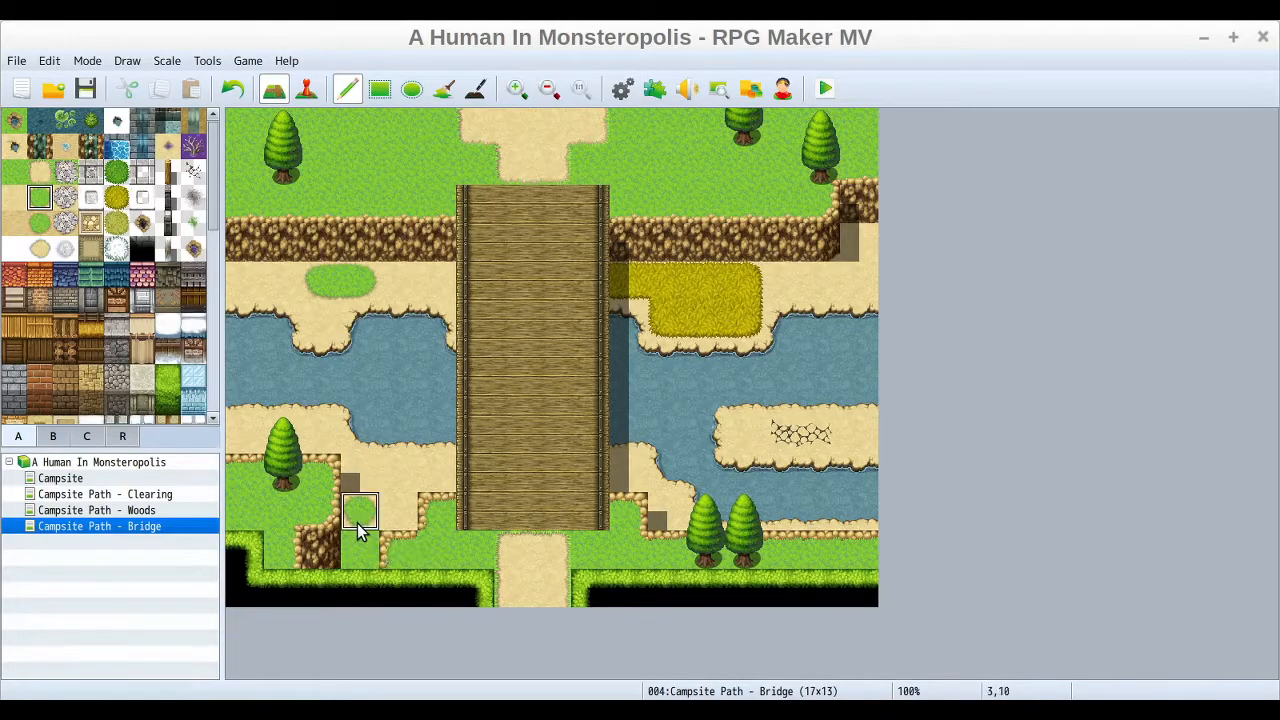
left_click(232, 89)
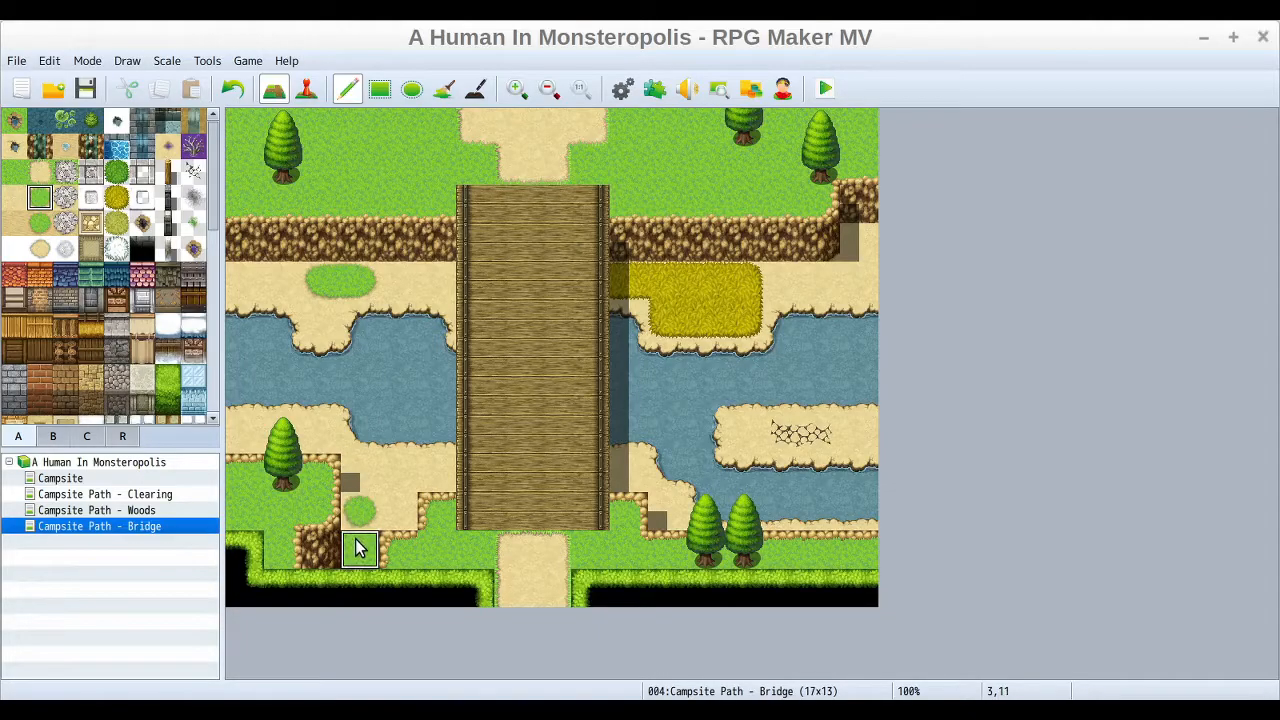
left_click(232, 89)
left_click(245, 89)
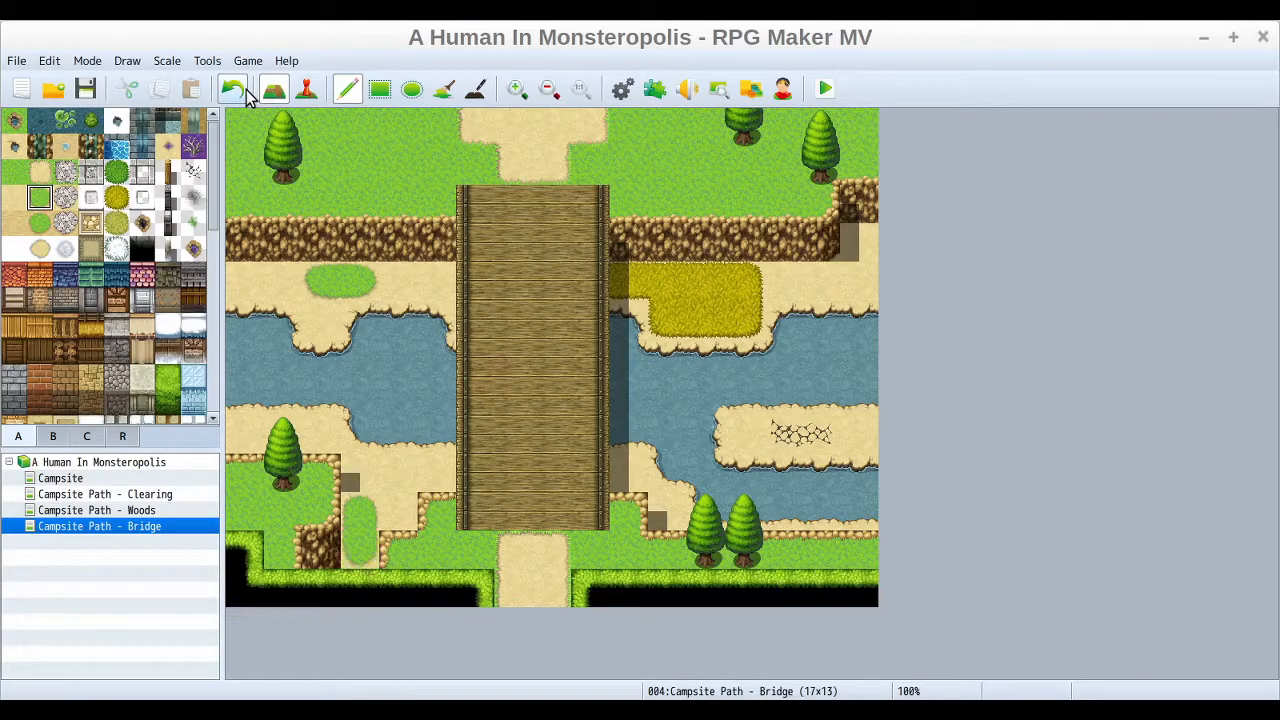
Step: Extend the column 3 grass patch down to the forest border, redraw the cliff shadow on rows 10 and 11, and return to the Pencil
left_click(362, 556)
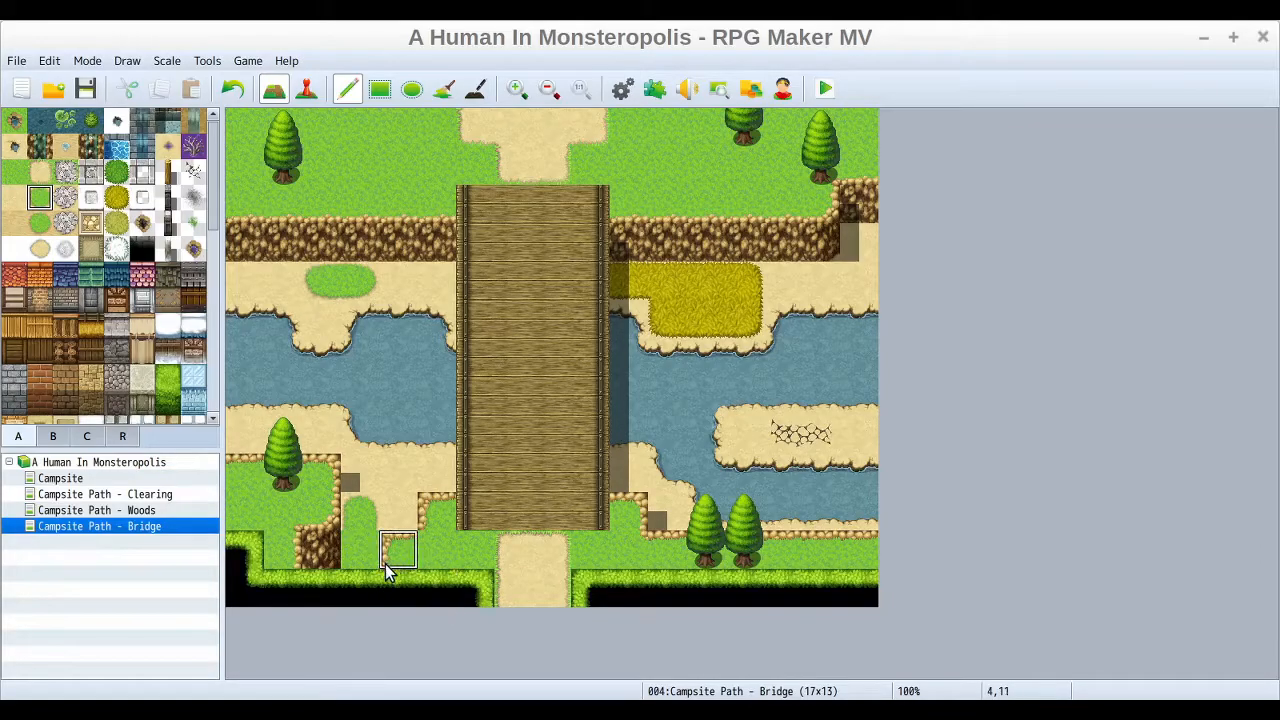
left_click(352, 556)
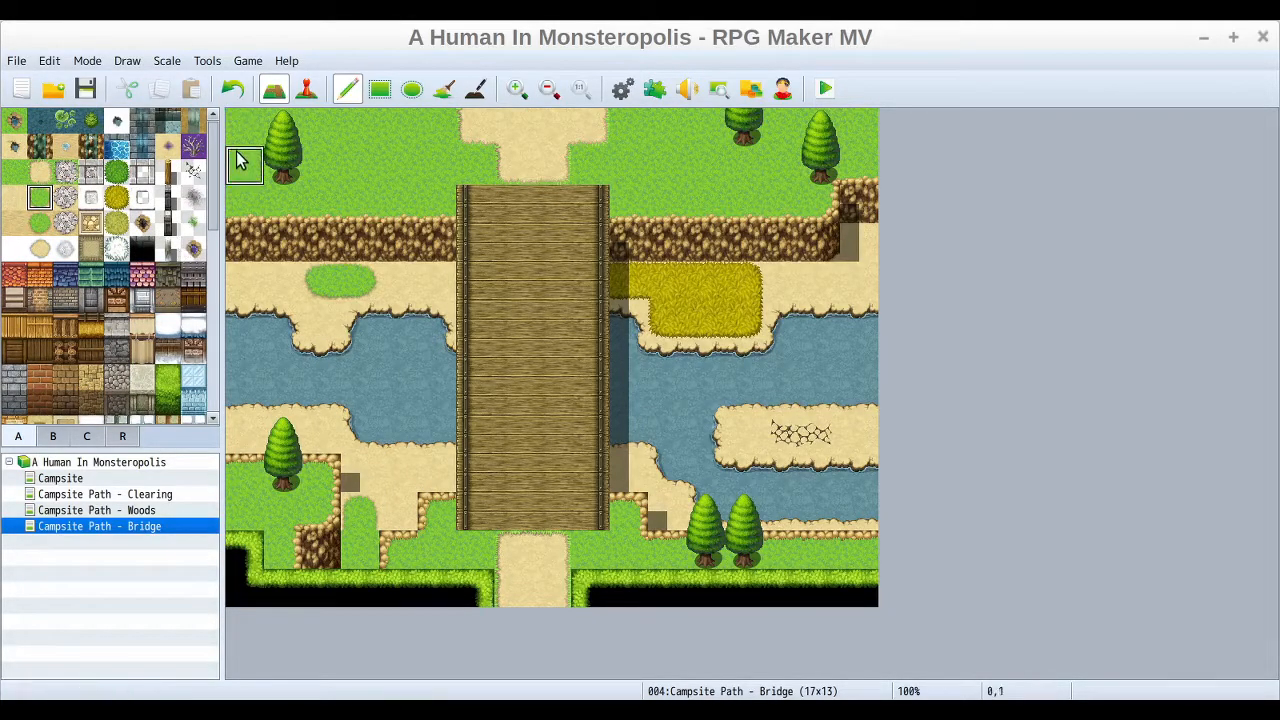
left_click(476, 90)
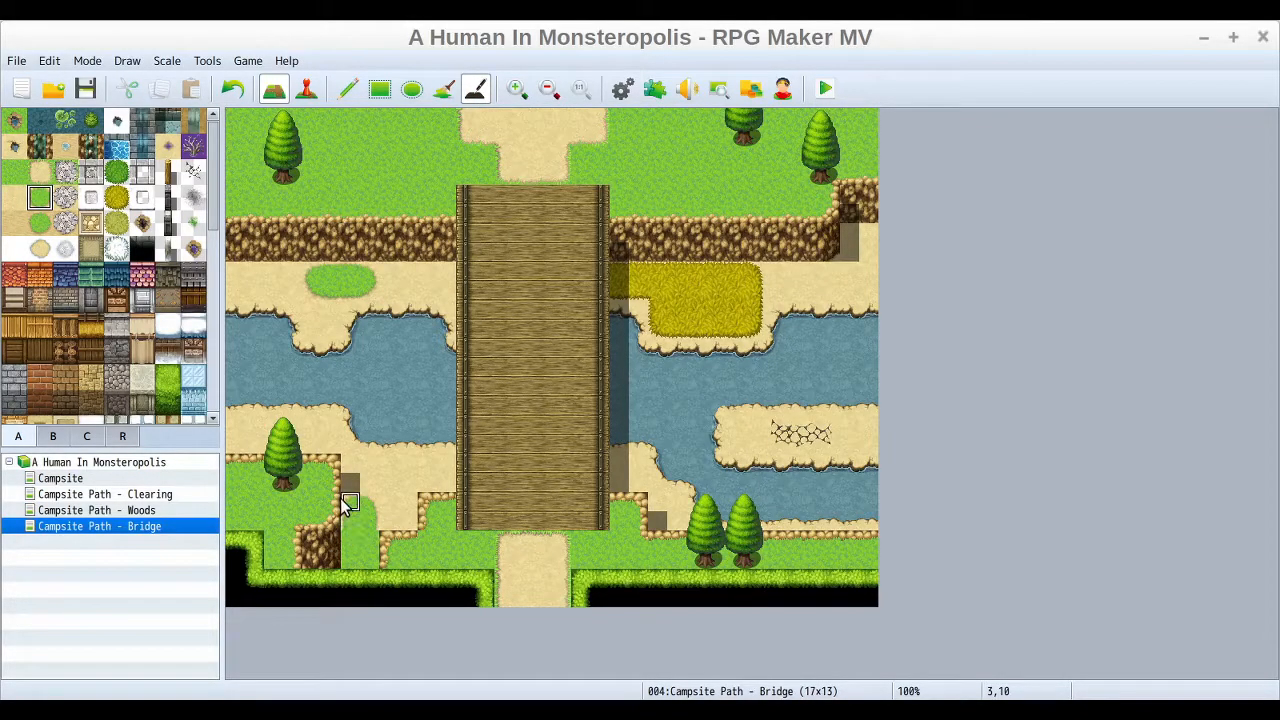
left_click_drag(345, 503, 350, 543)
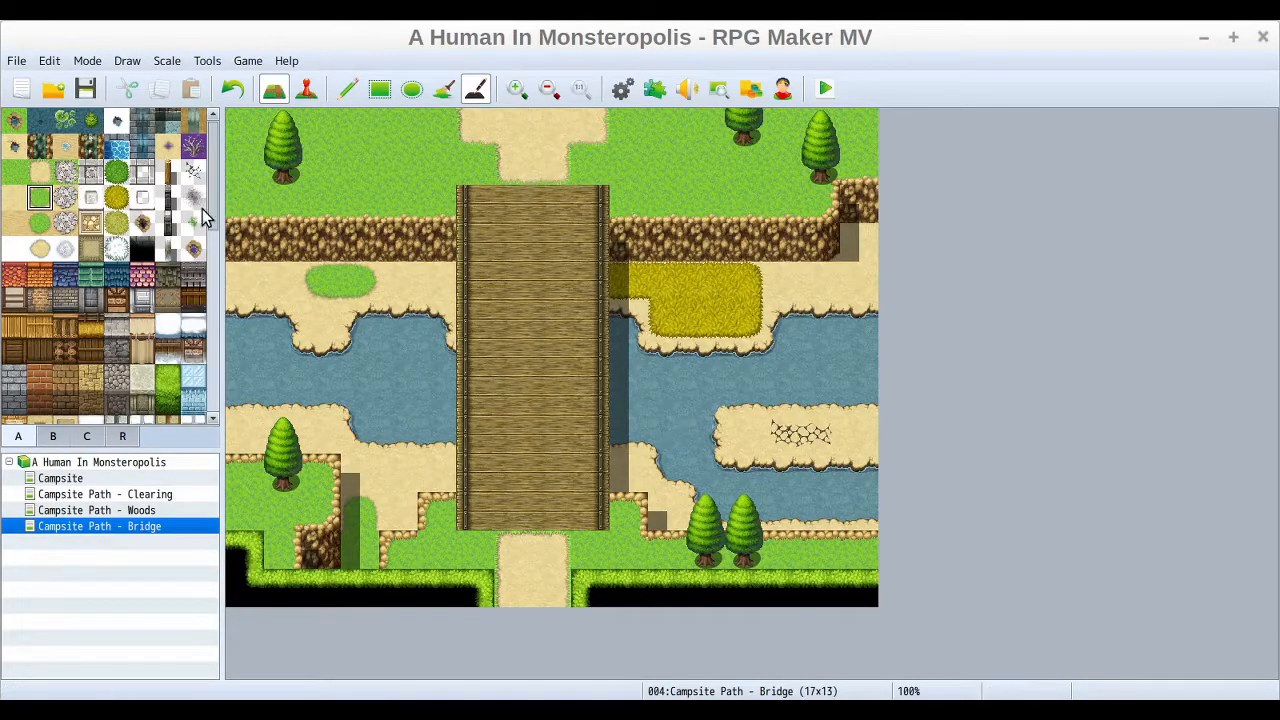
mouse_move(214, 172)
left_mouse_down()
mouse_move(214, 192)
mouse_move(213, 147)
left_mouse_up()
left_click(347, 88)
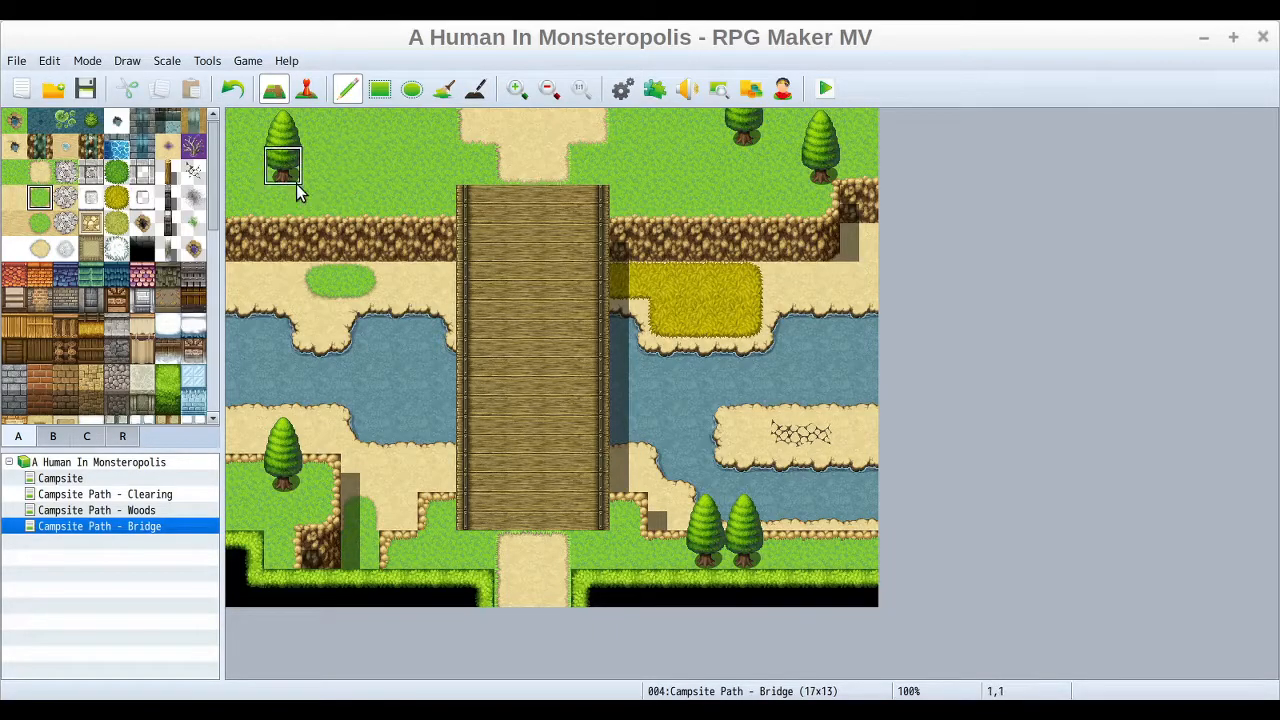
left_click_drag(212, 149, 215, 233)
left_click_drag(451, 516, 380, 535)
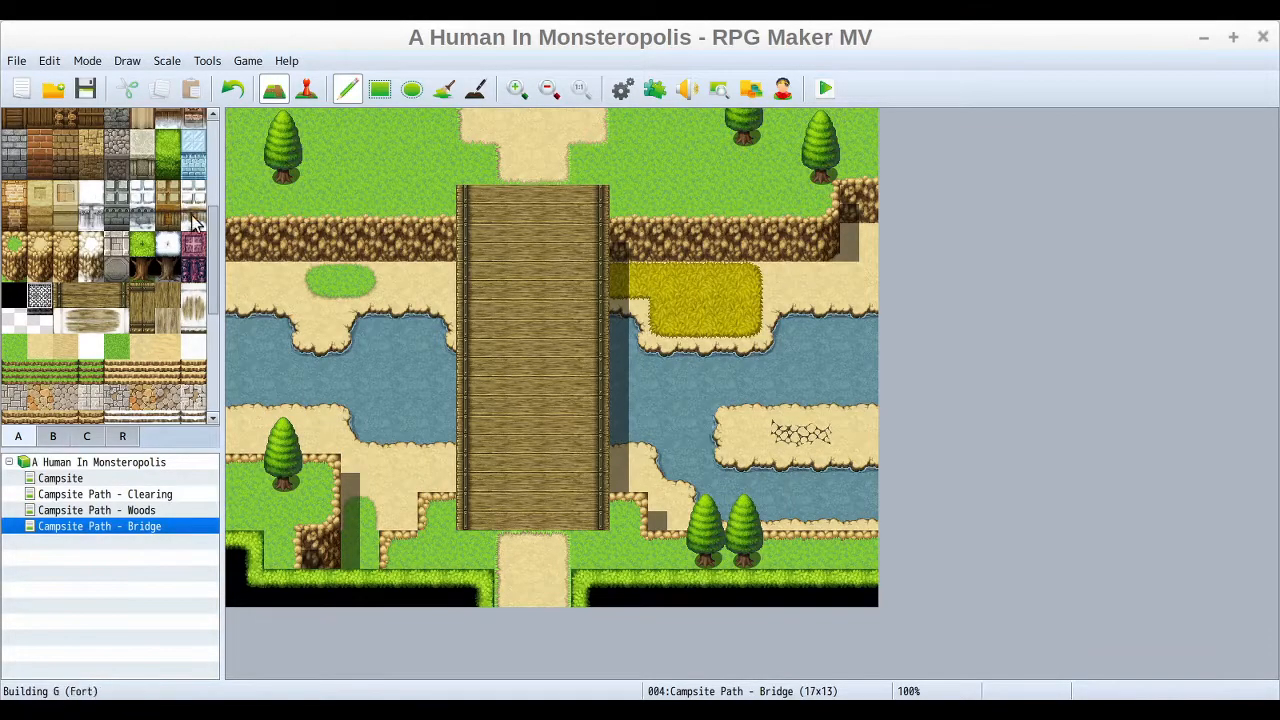
scroll(209, 243, "up", 5)
scroll(230, 174, "up", 3)
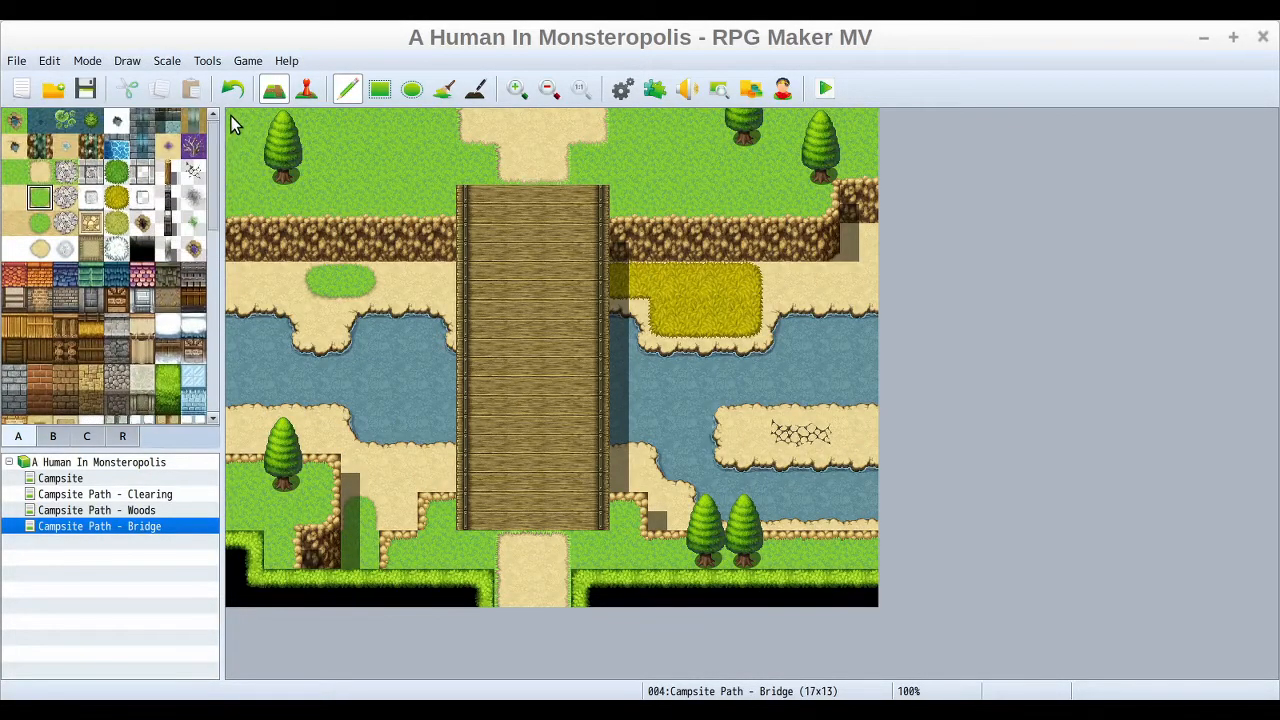
left_click(38, 174)
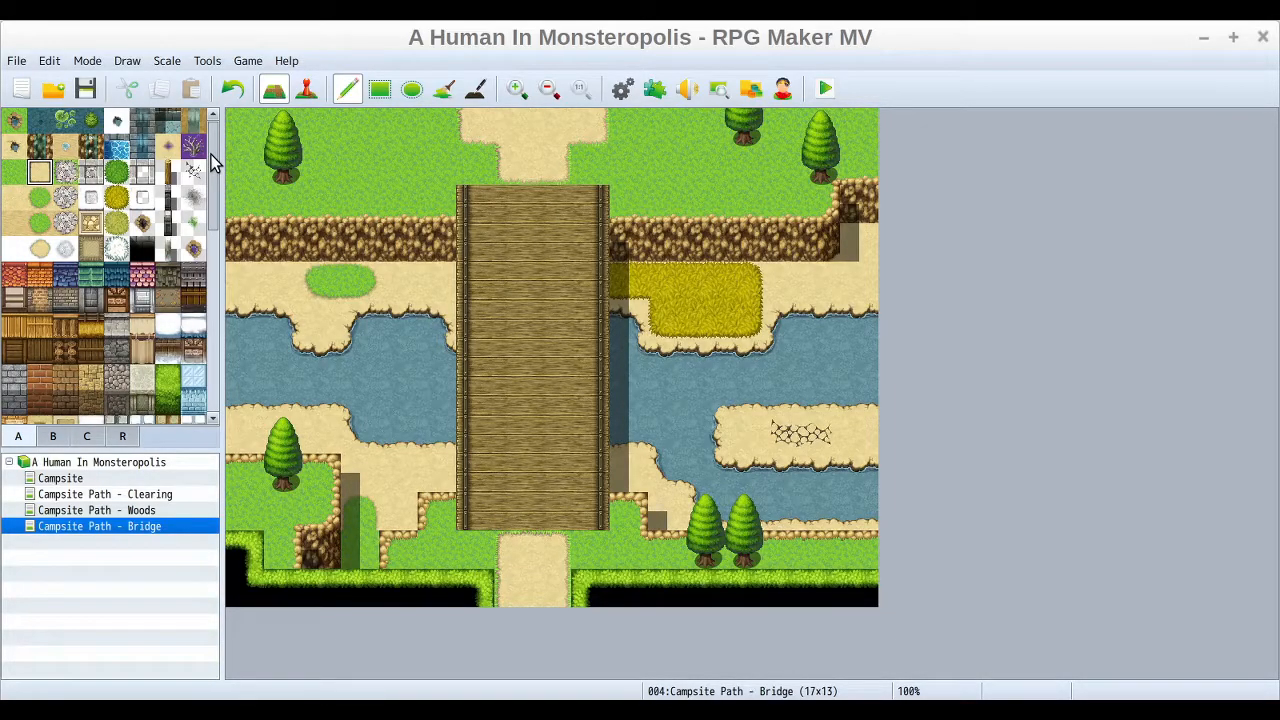
Step: Place a Boulder A on the sandy southwest riverbank at column 4, row 9
left_click(53, 436)
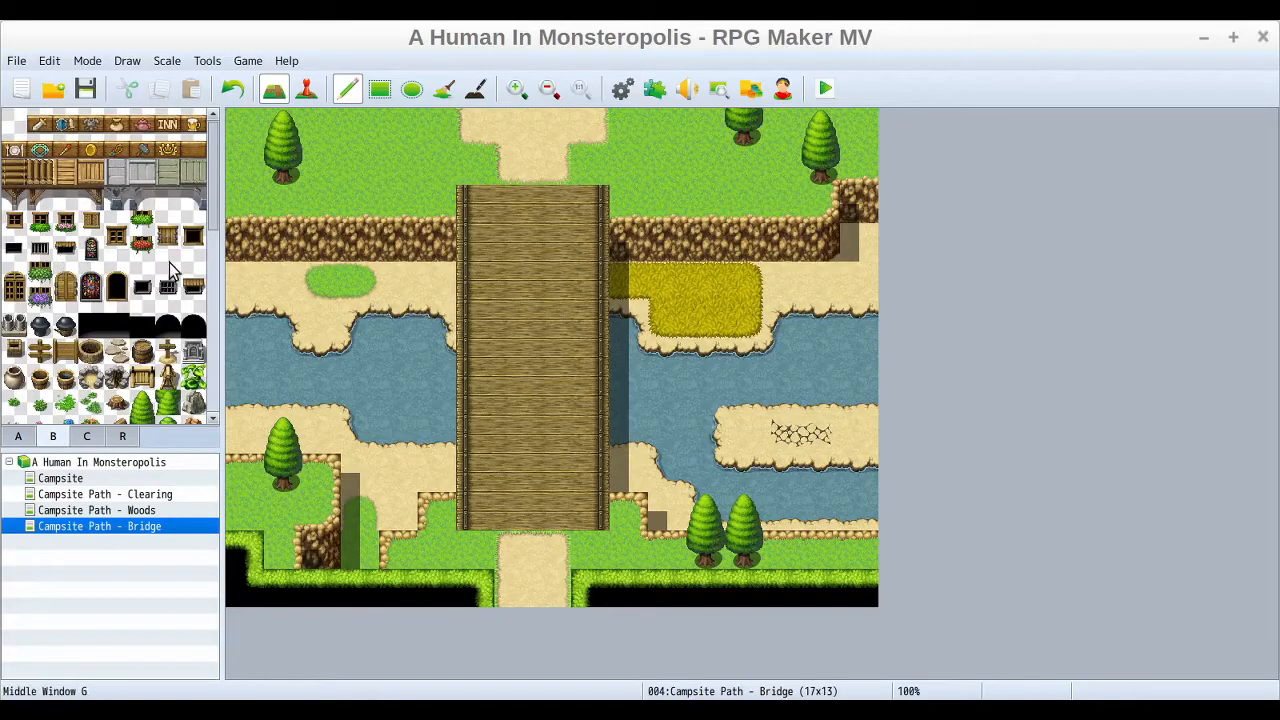
left_click_drag(215, 216, 218, 284)
left_click(193, 232)
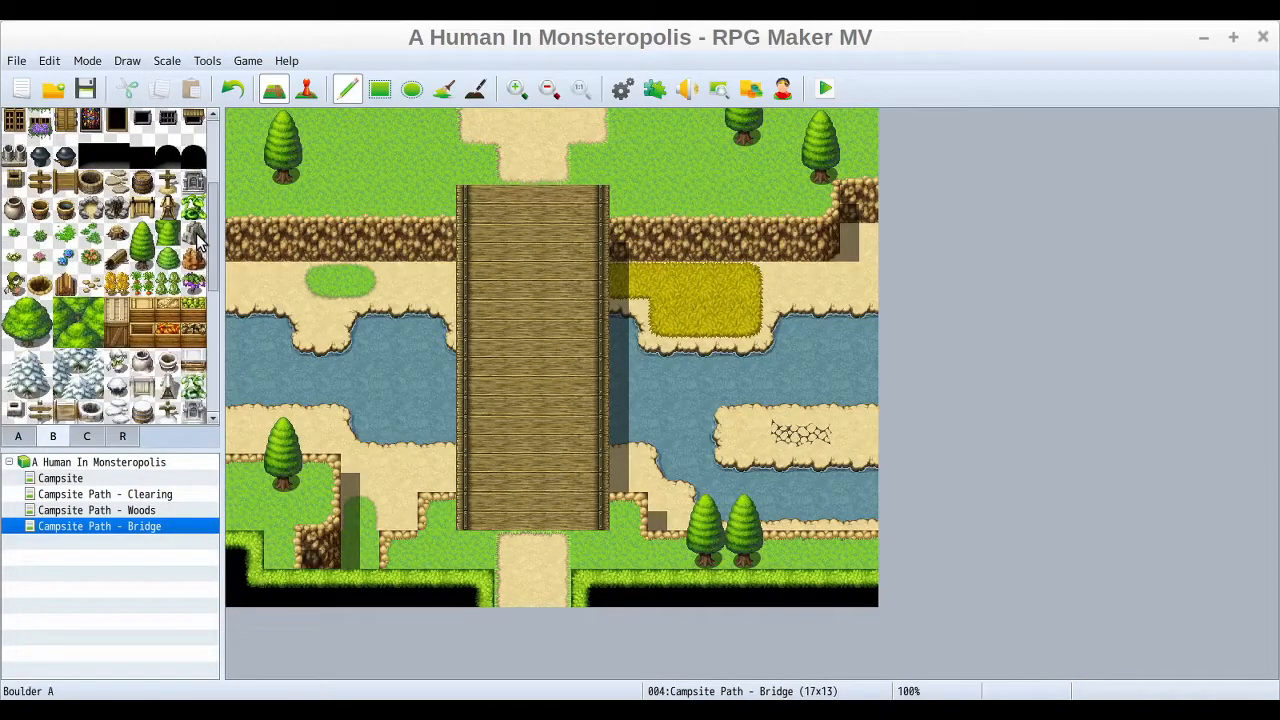
left_click(397, 478)
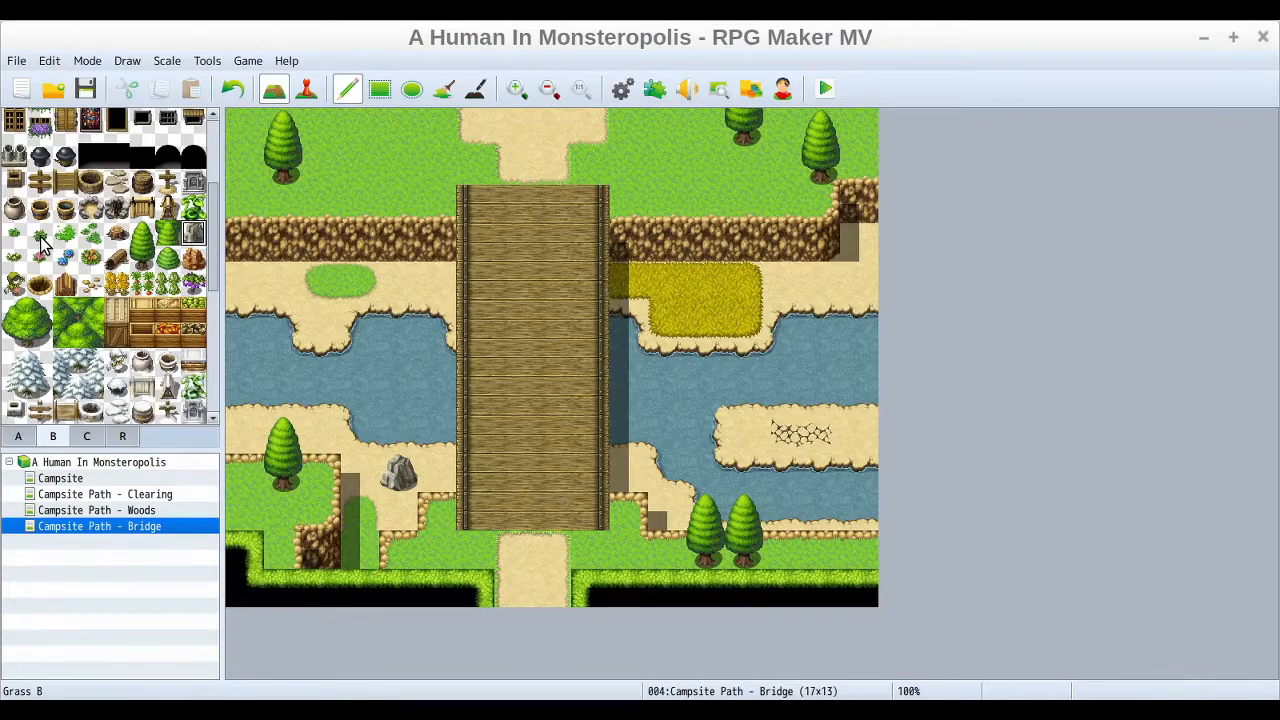
Step: Paint single yellow-green bush tiles on the sand at column 16, row 3, and at column 0, row 8
left_click(18, 436)
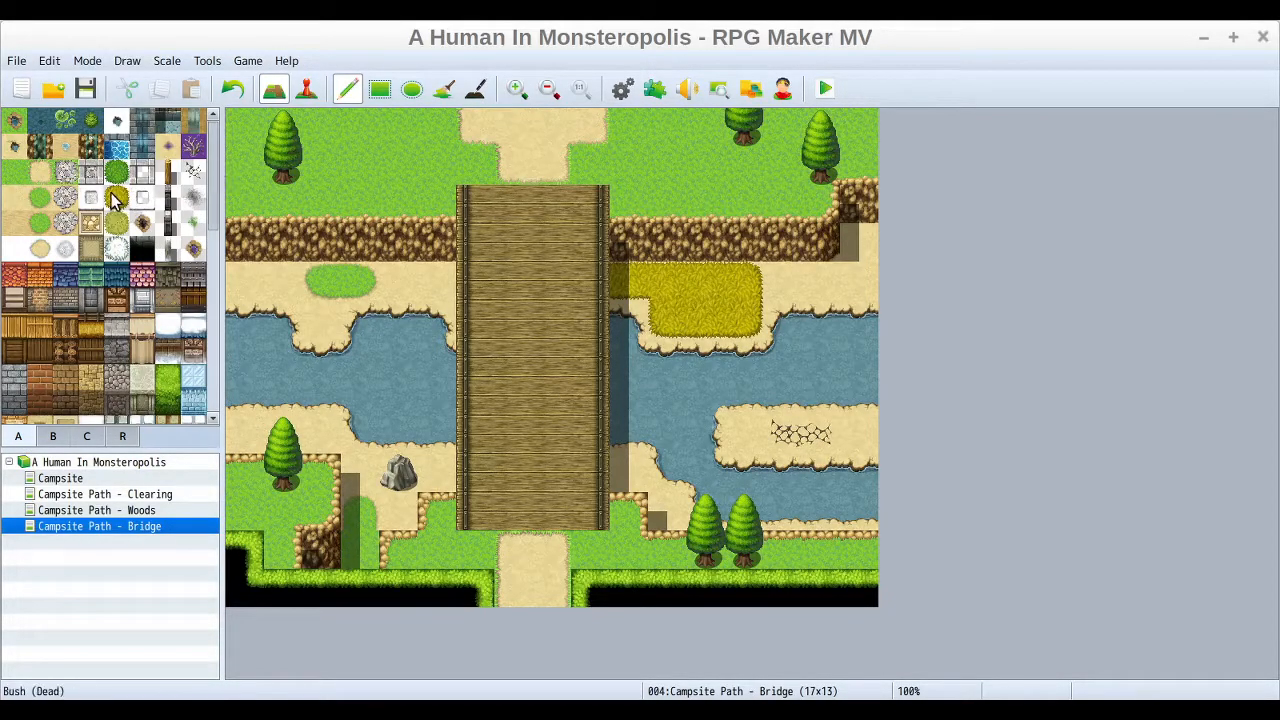
left_click(116, 222)
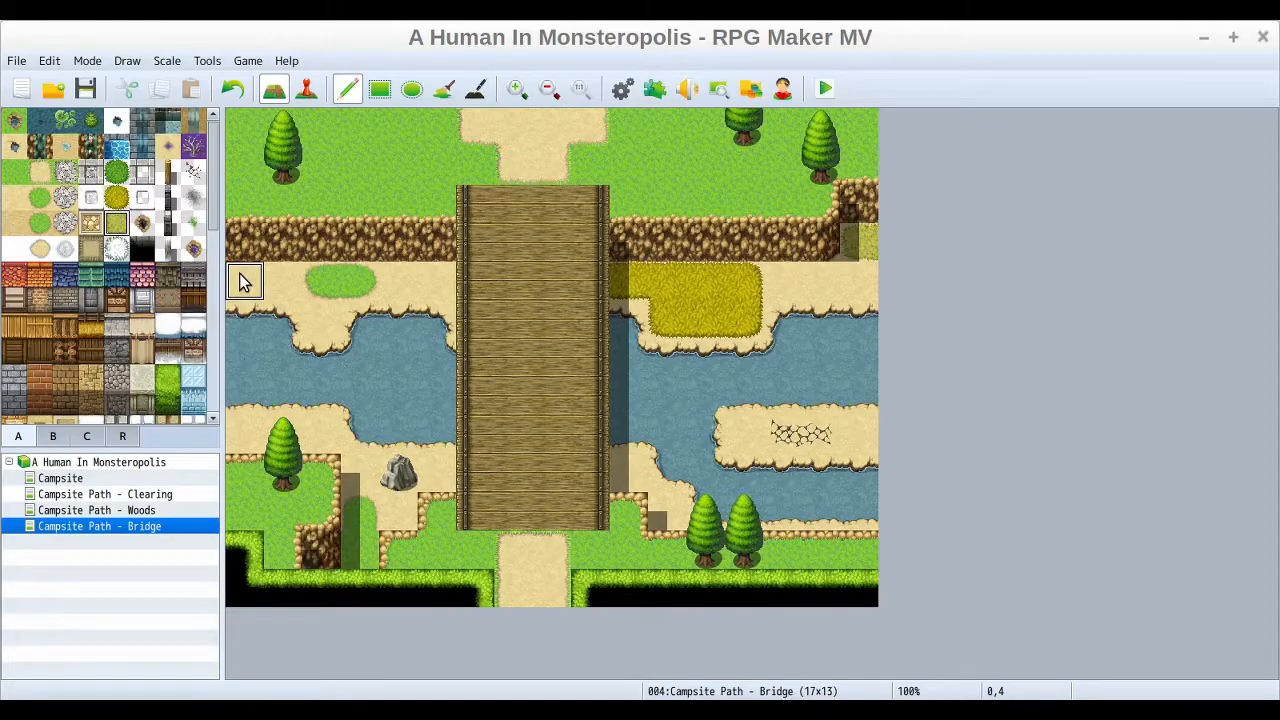
left_click(237, 432)
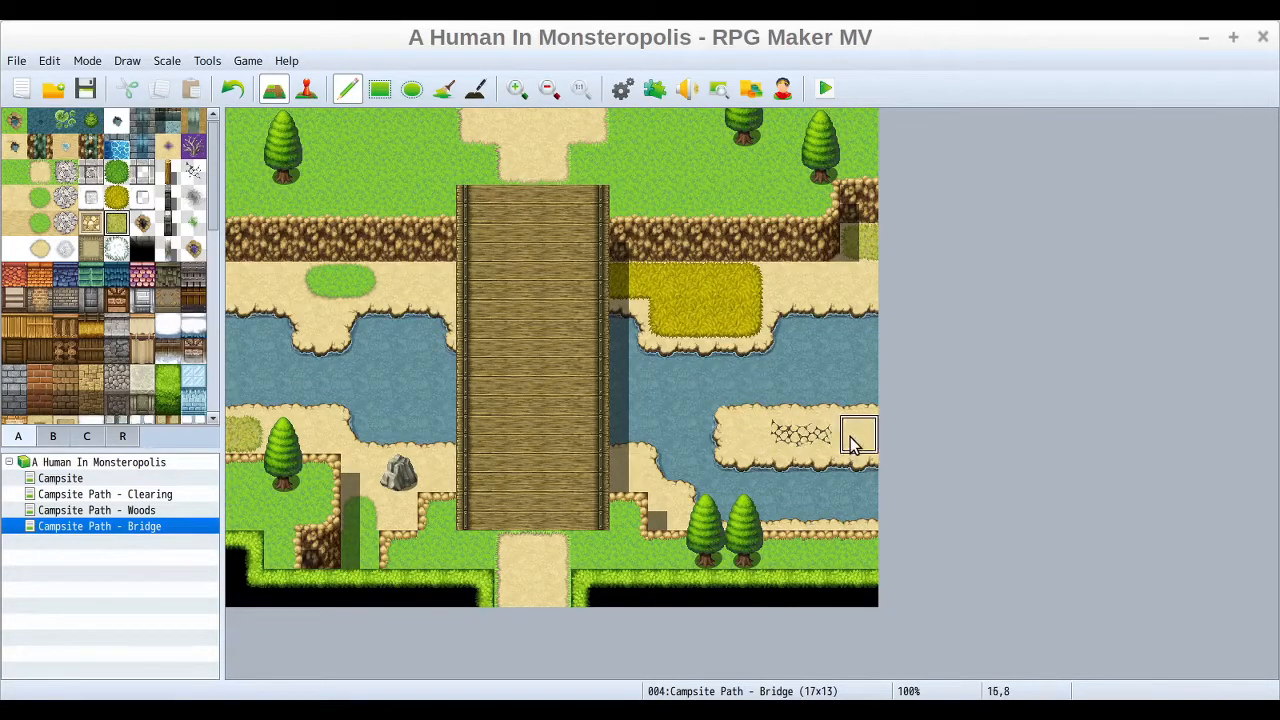
Step: Place round green bushes on the eastern sandbar at column 16, row 8, and on the northern grass at column 4, row 0
left_click(55, 440)
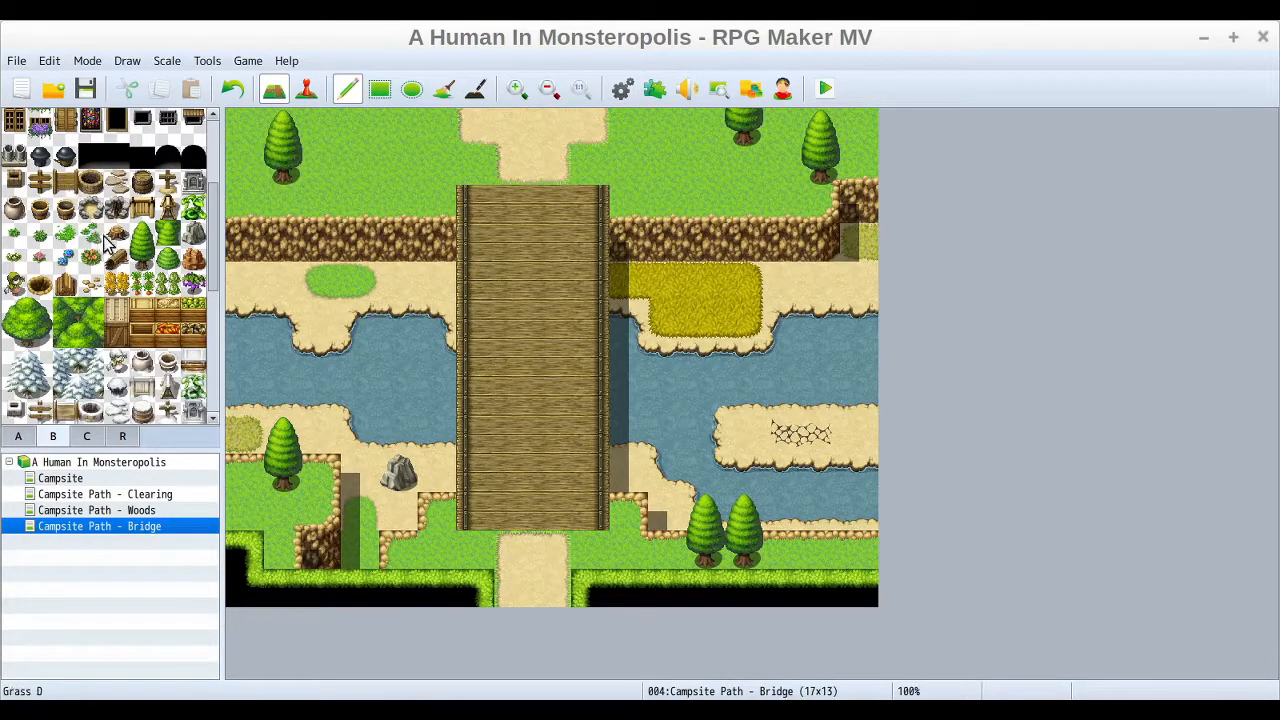
left_click(175, 257)
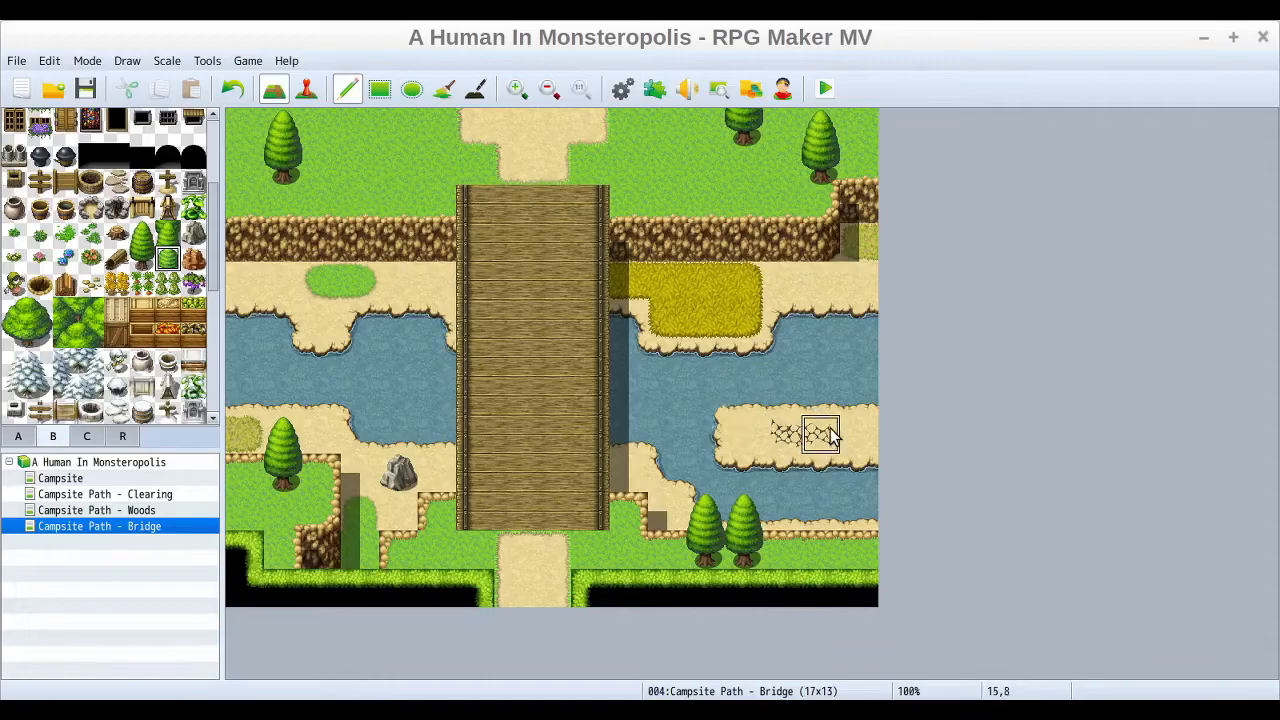
left_click(857, 433)
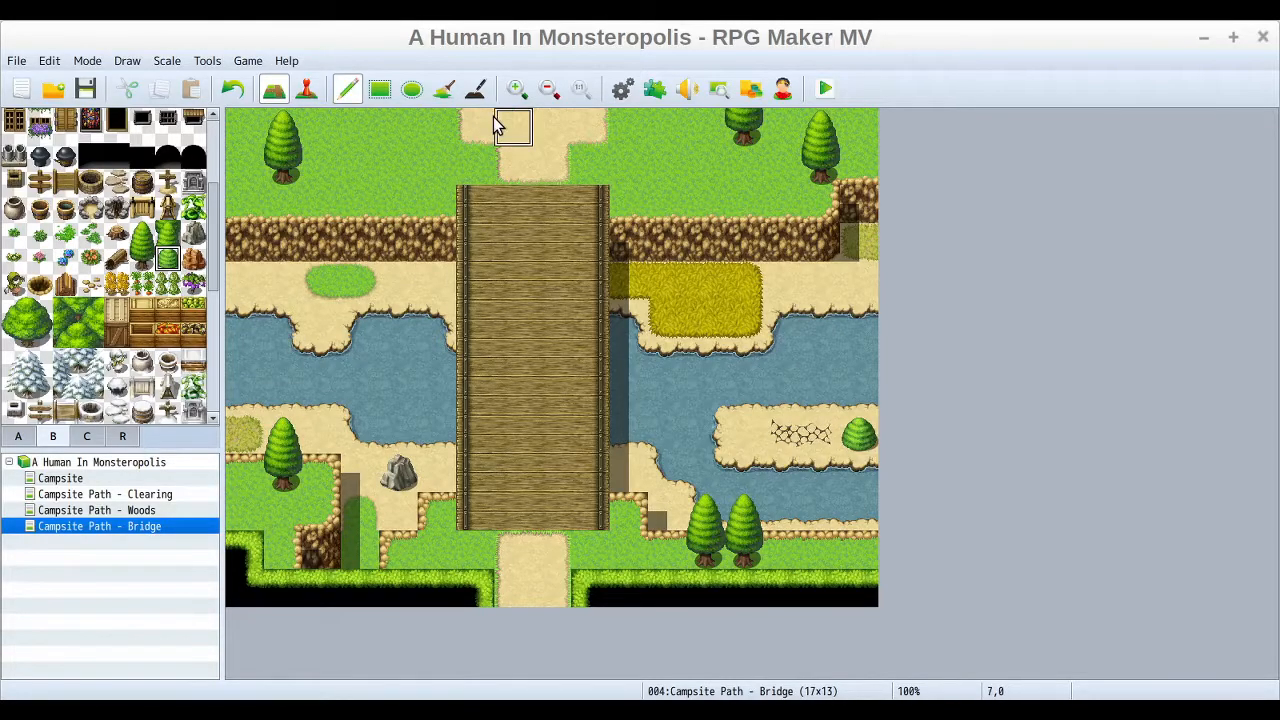
left_click(403, 137)
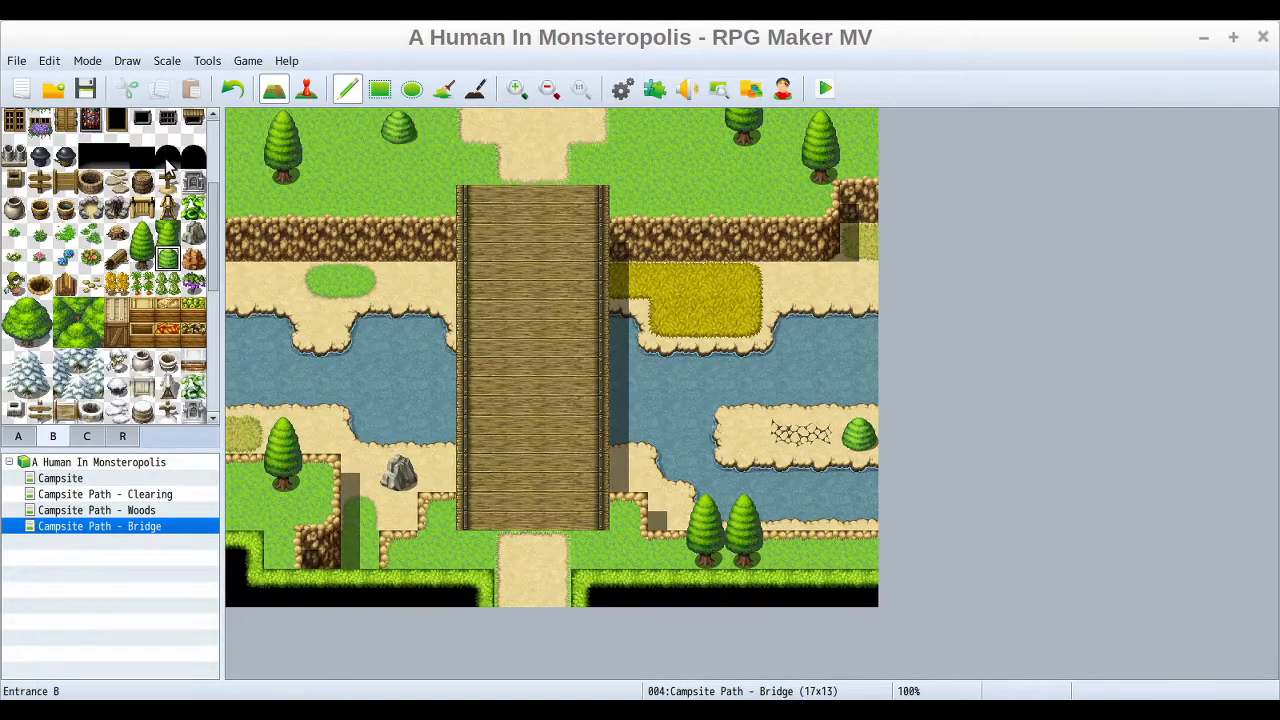
Step: Place a pink flower on the northern grass at column 3, row 1, and blue flowers on the southwest grass at column 0, row 10
left_click(42, 256)
left_click(355, 168)
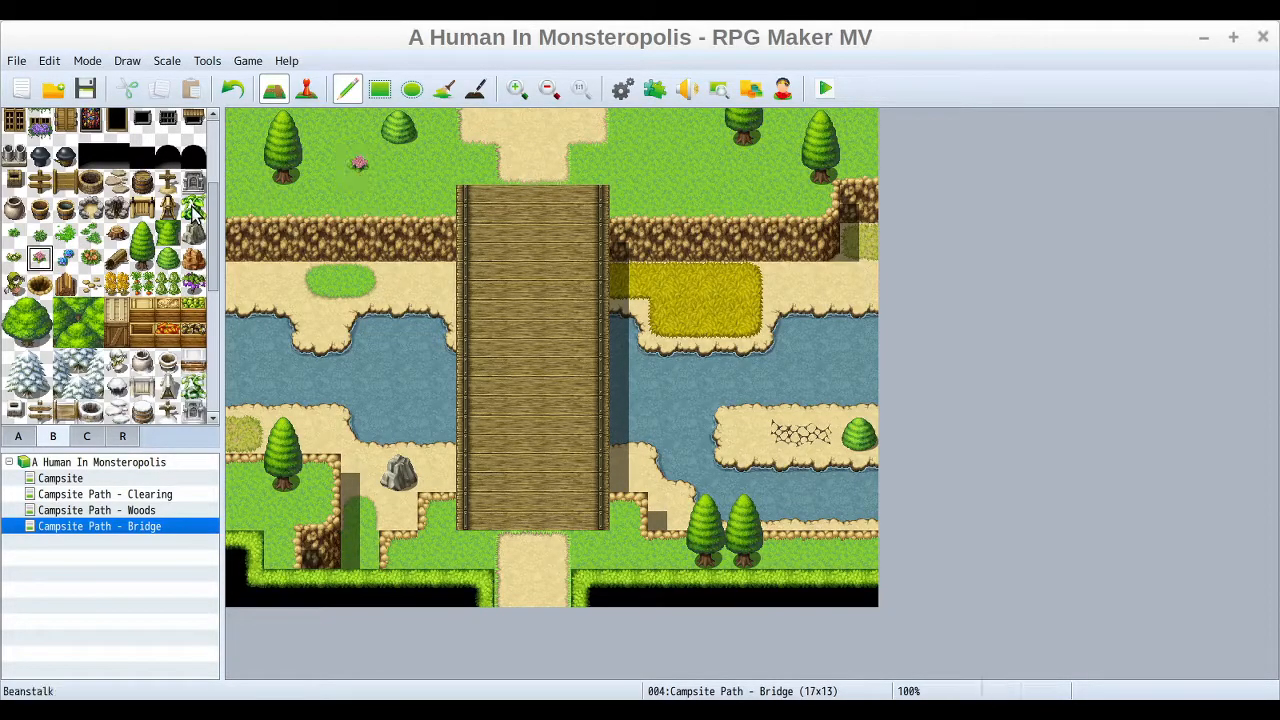
left_click(66, 258)
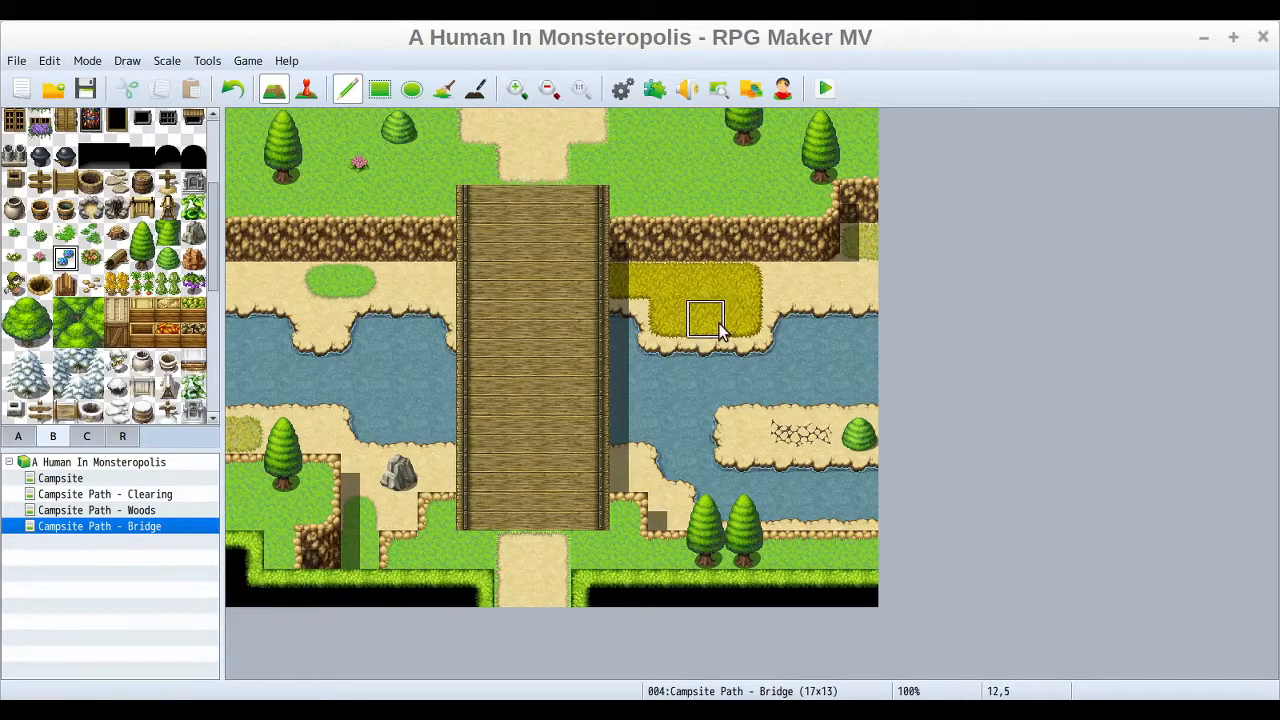
left_click(245, 508)
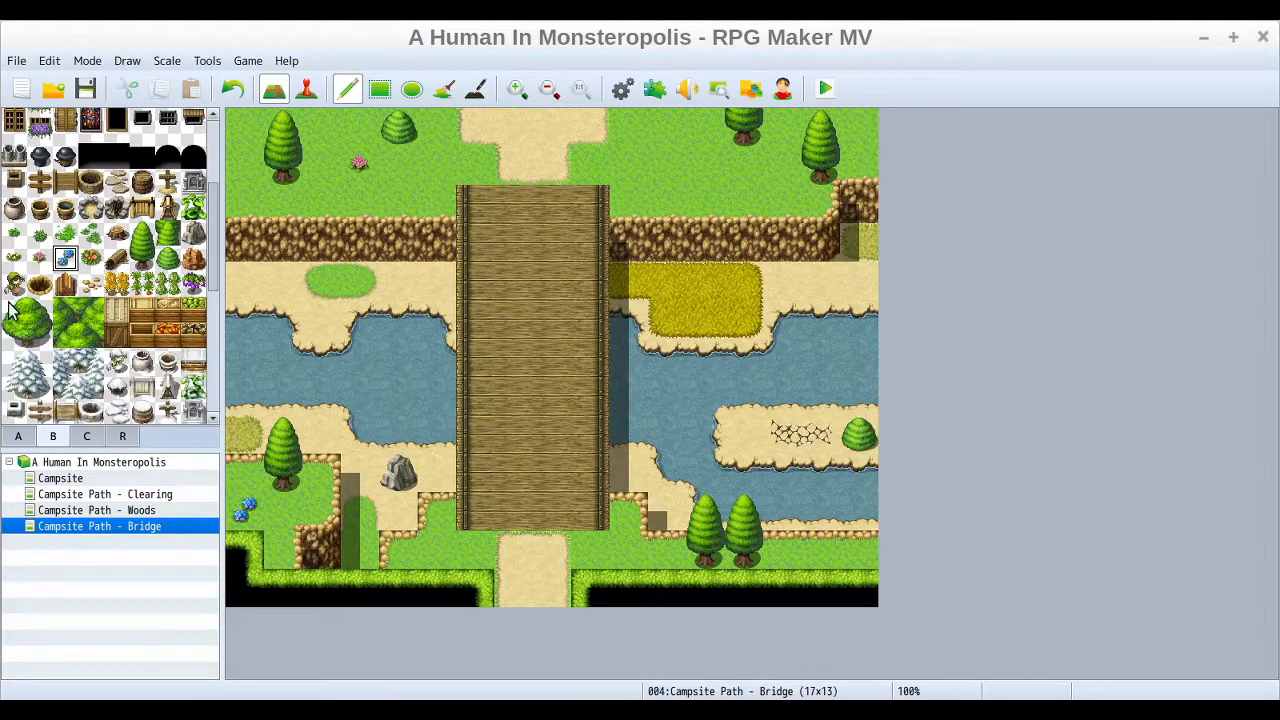
Step: Scatter small stones on the sandy western banks at column 5, row 4, and column 2, row 8
left_click(91, 284)
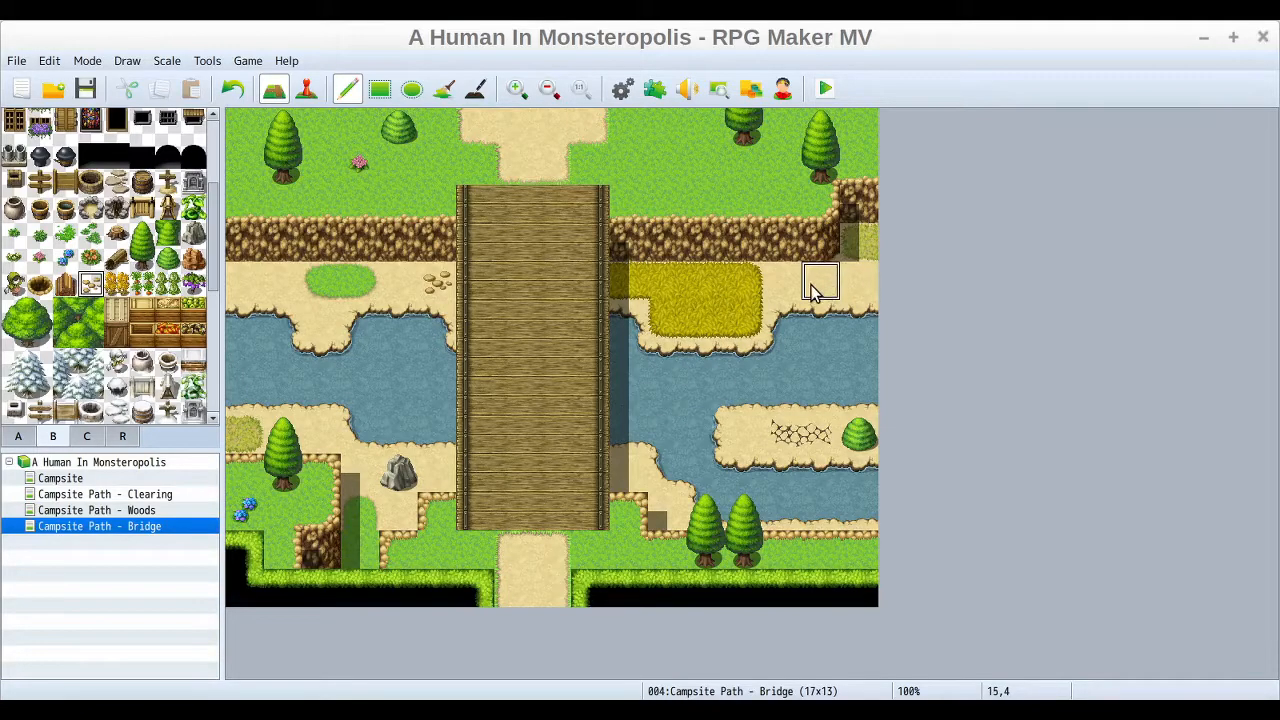
left_click(322, 436)
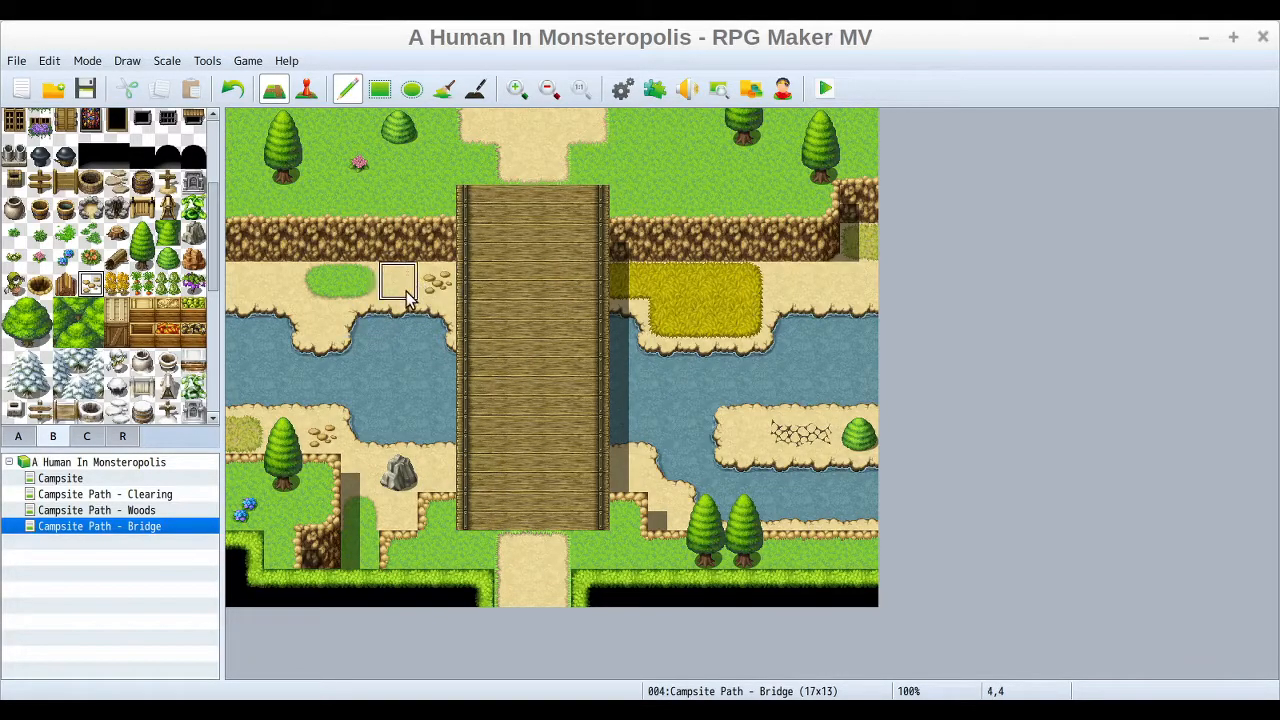
left_click_drag(789, 284, 860, 285)
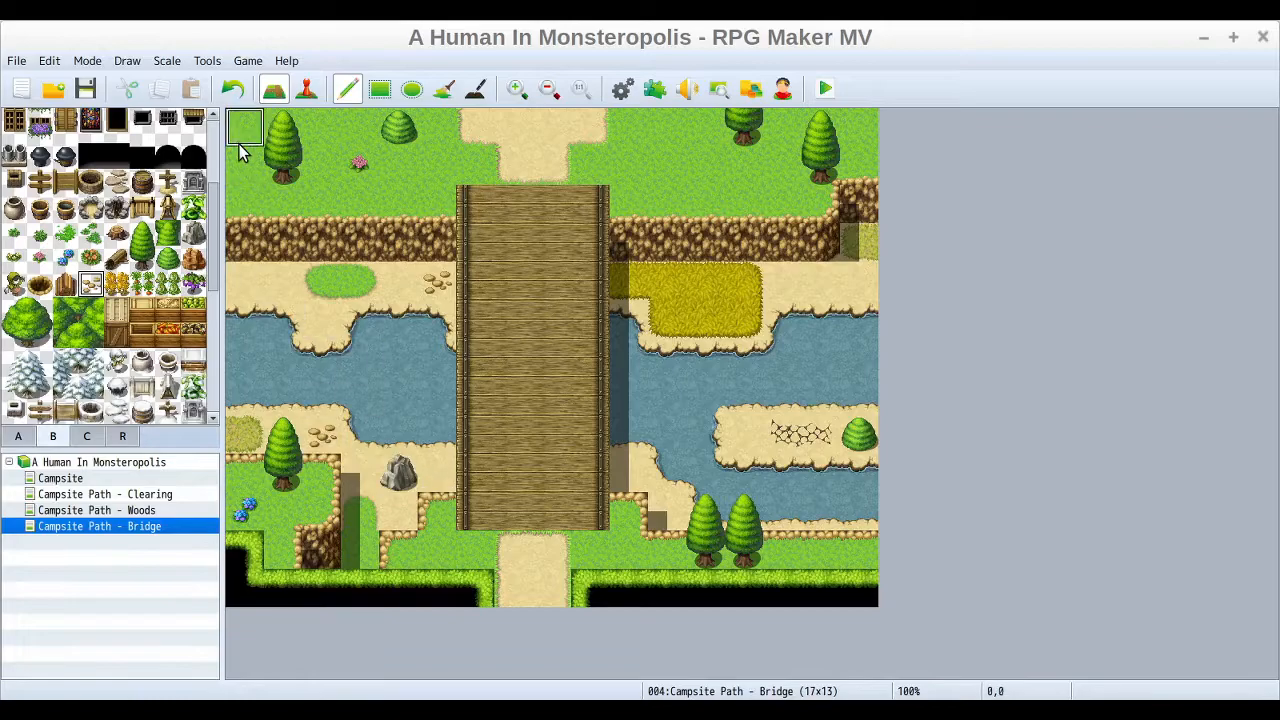
Step: Try a Boulder A on the northeast grass at column 14, row 1, and at column 16, row 0, undoing each placement
left_click(195, 236)
left_click(778, 168)
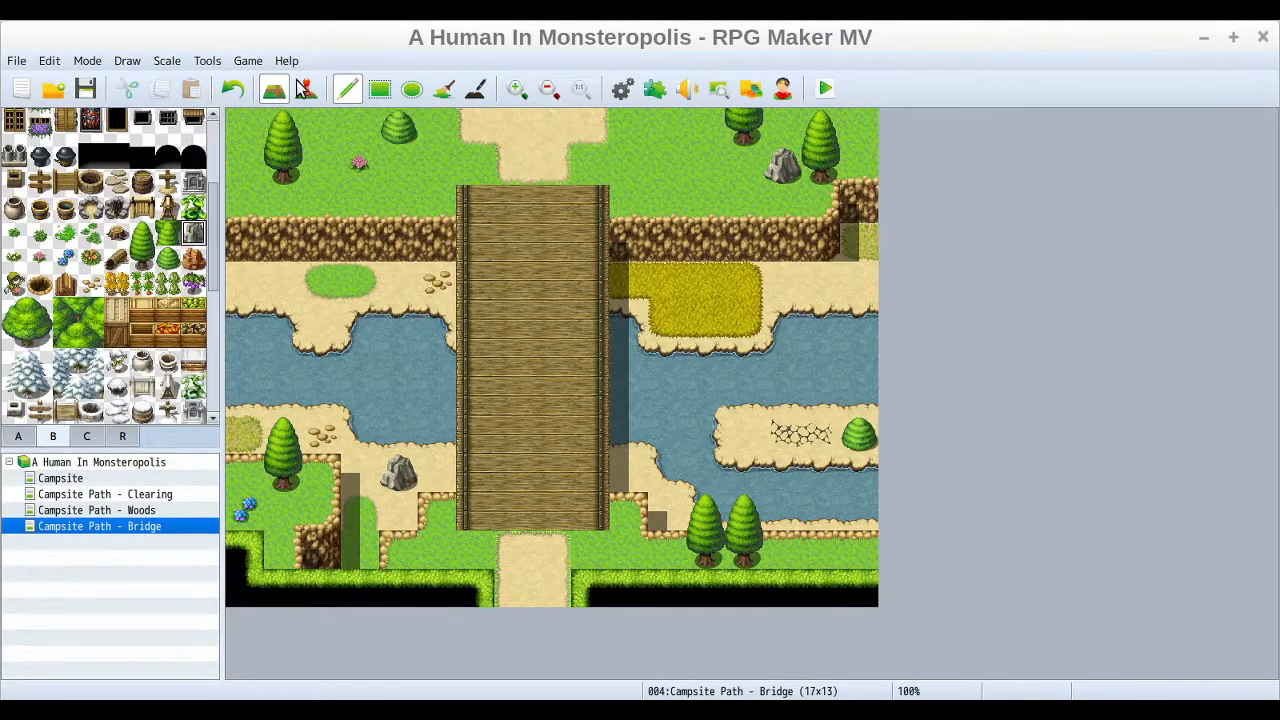
left_click(232, 88)
left_click(866, 128)
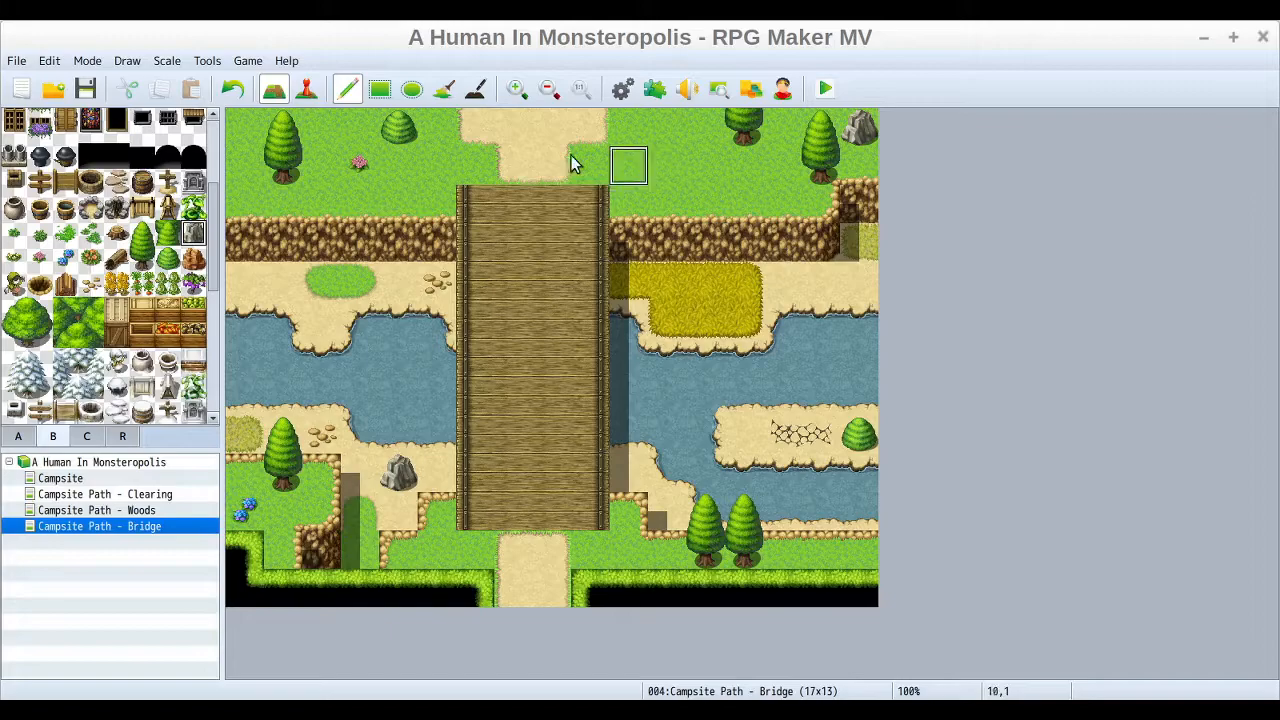
left_click(232, 88)
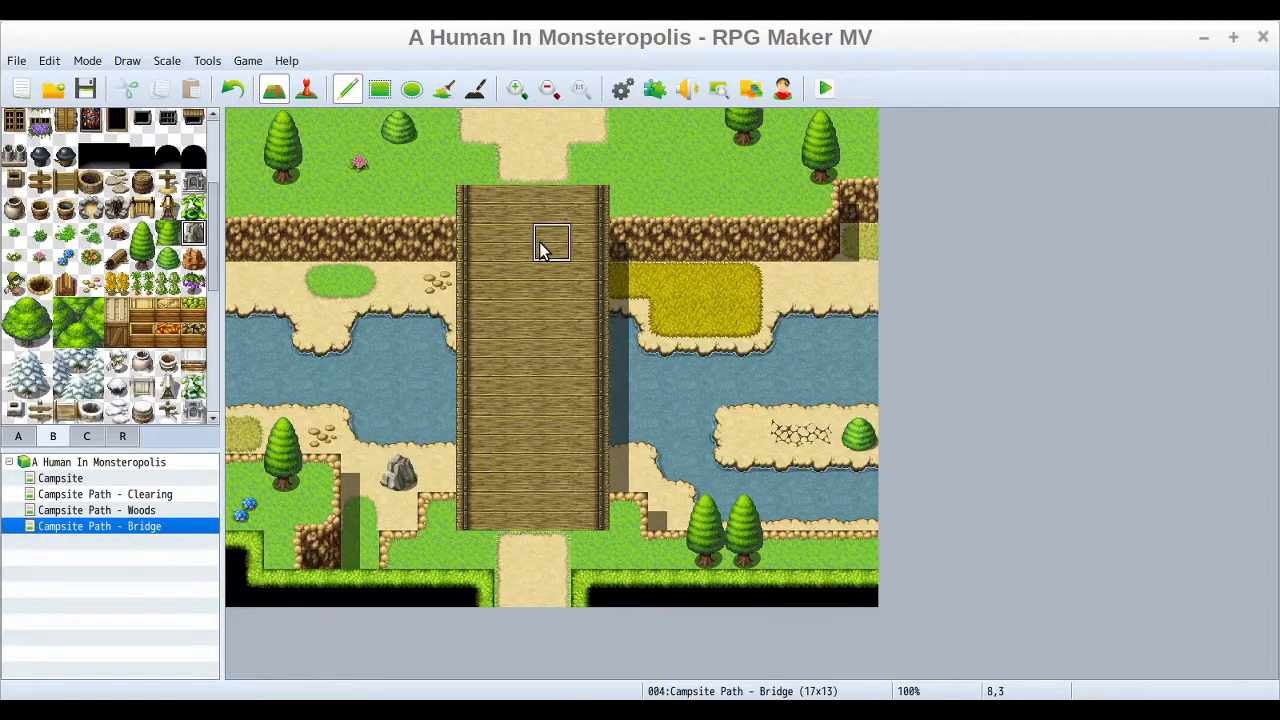
Step: Place a Boulder A at column 10, row 0, try extending it into a six-boulder cluster, and undo the extra boulders
left_click(632, 133)
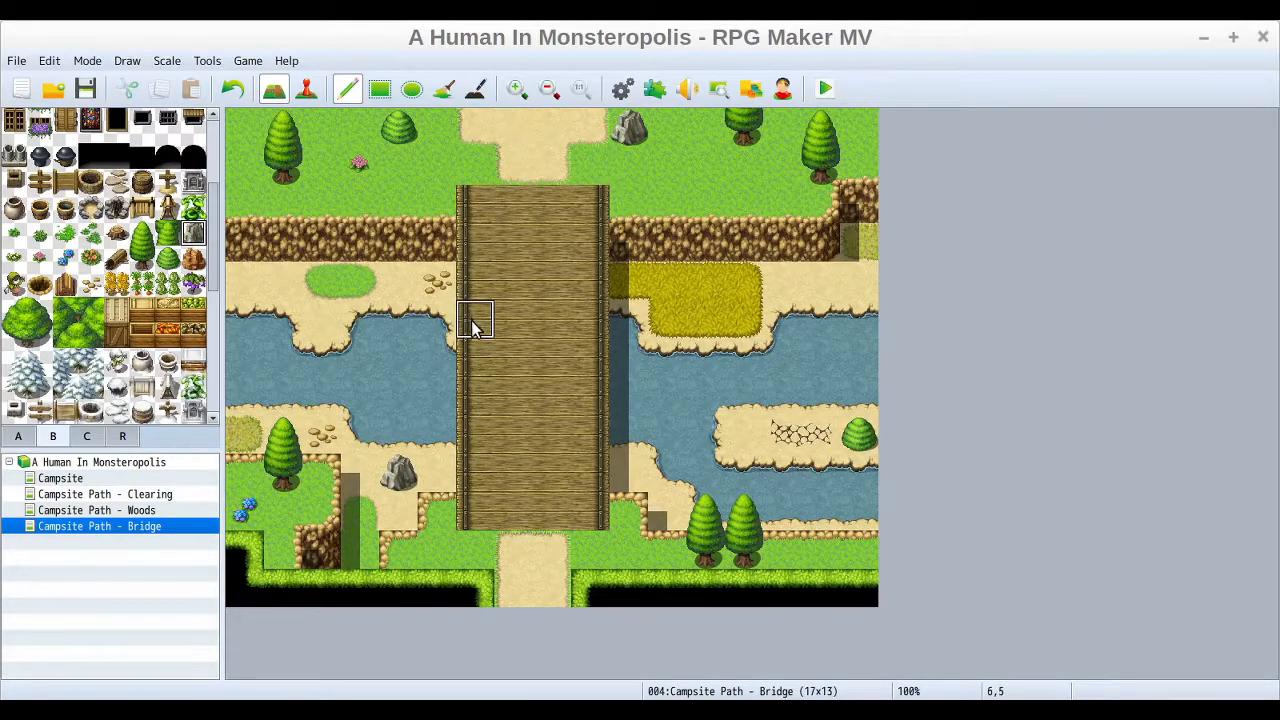
mouse_move(630, 165)
left_mouse_down()
mouse_move(672, 140)
mouse_move(700, 171)
mouse_move(705, 128)
left_mouse_up()
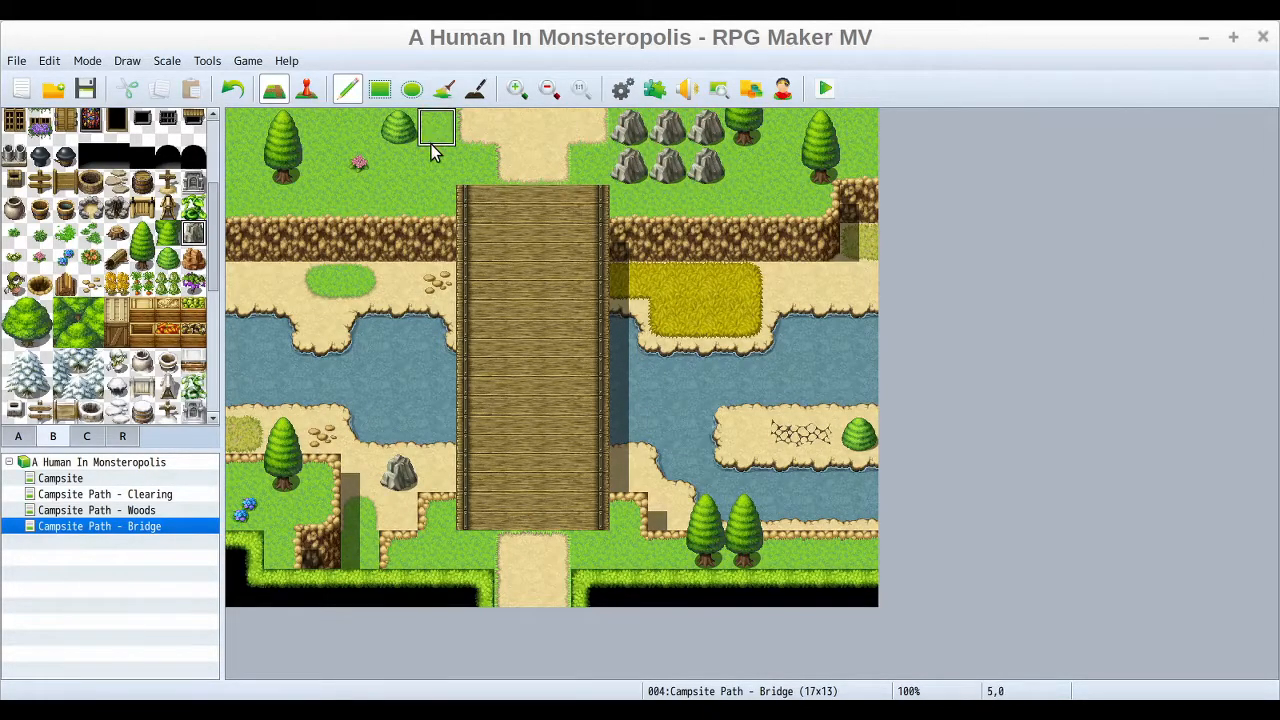
left_click(232, 88)
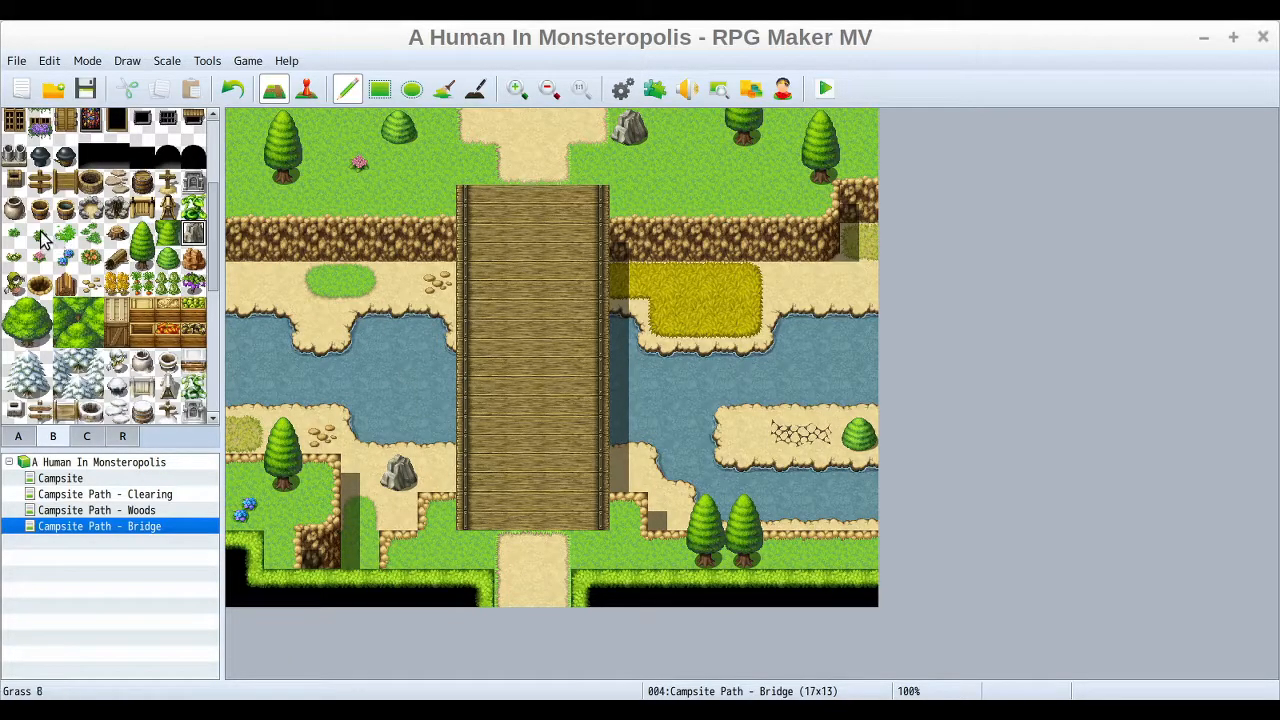
Step: Place a Grass B tuft on the northern grass east of the bridge at column 12, row 1
left_click(67, 233)
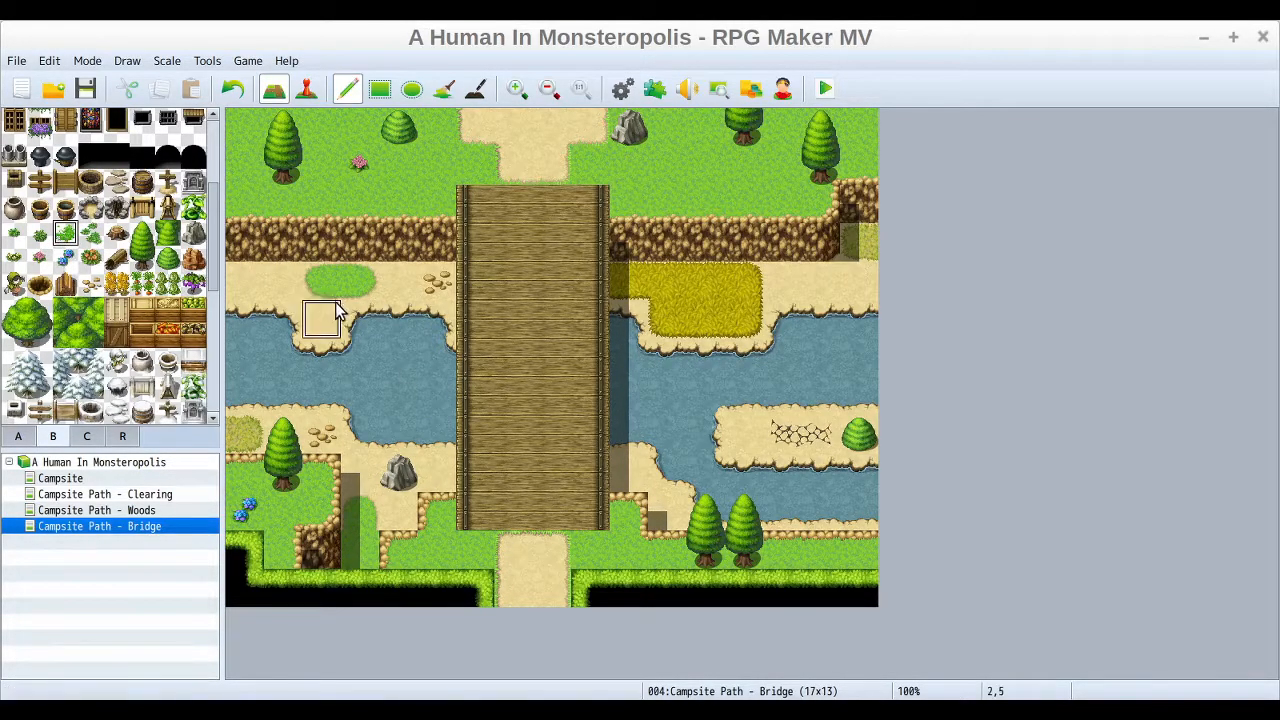
left_click(40, 233)
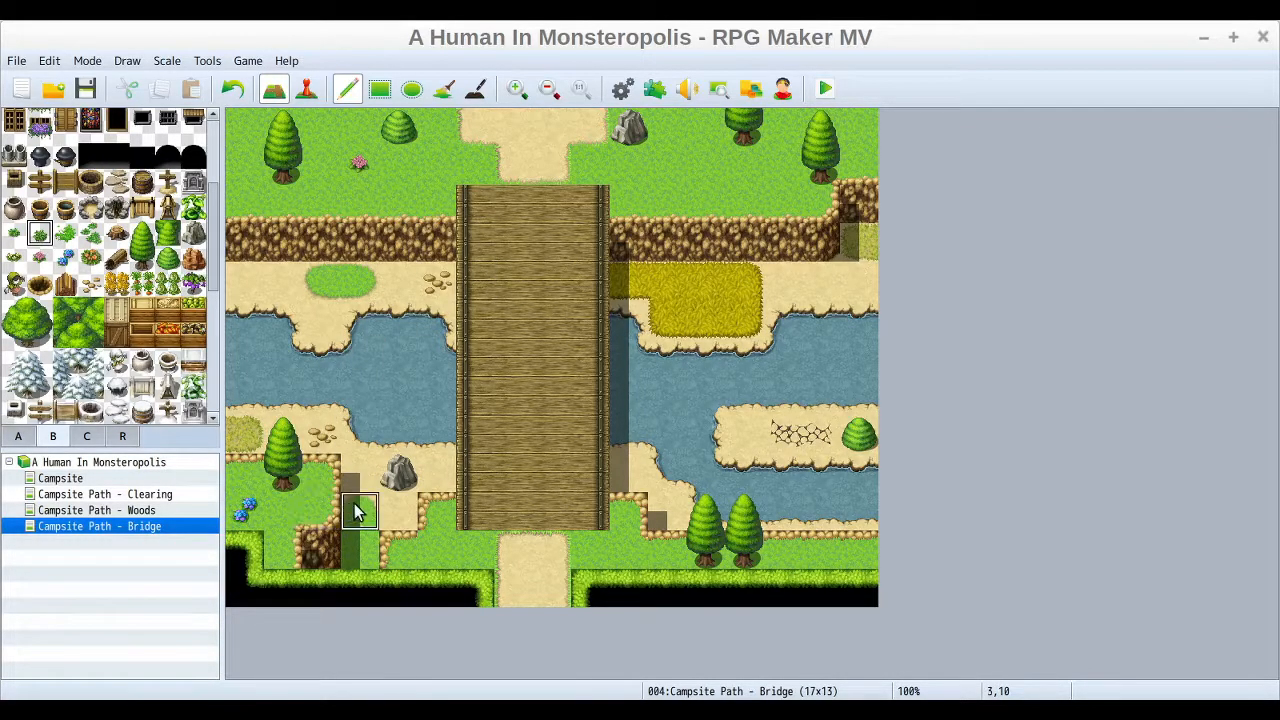
left_click(284, 476)
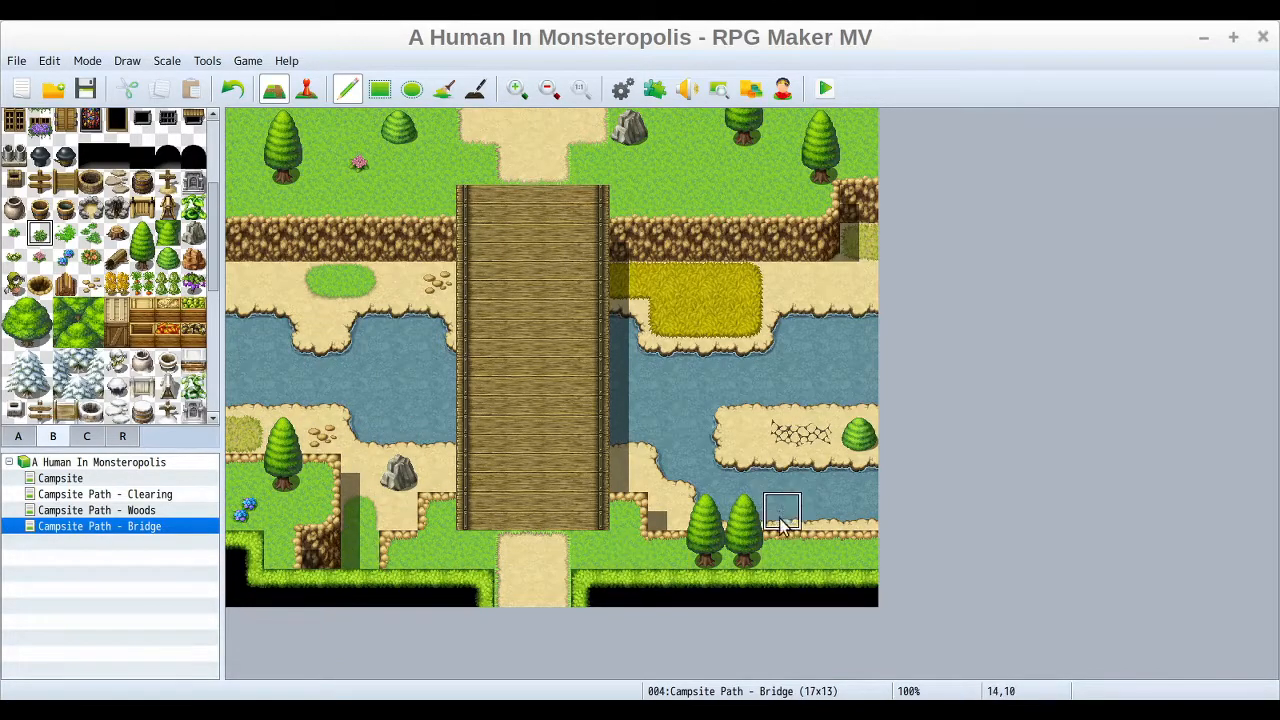
left_click(705, 170)
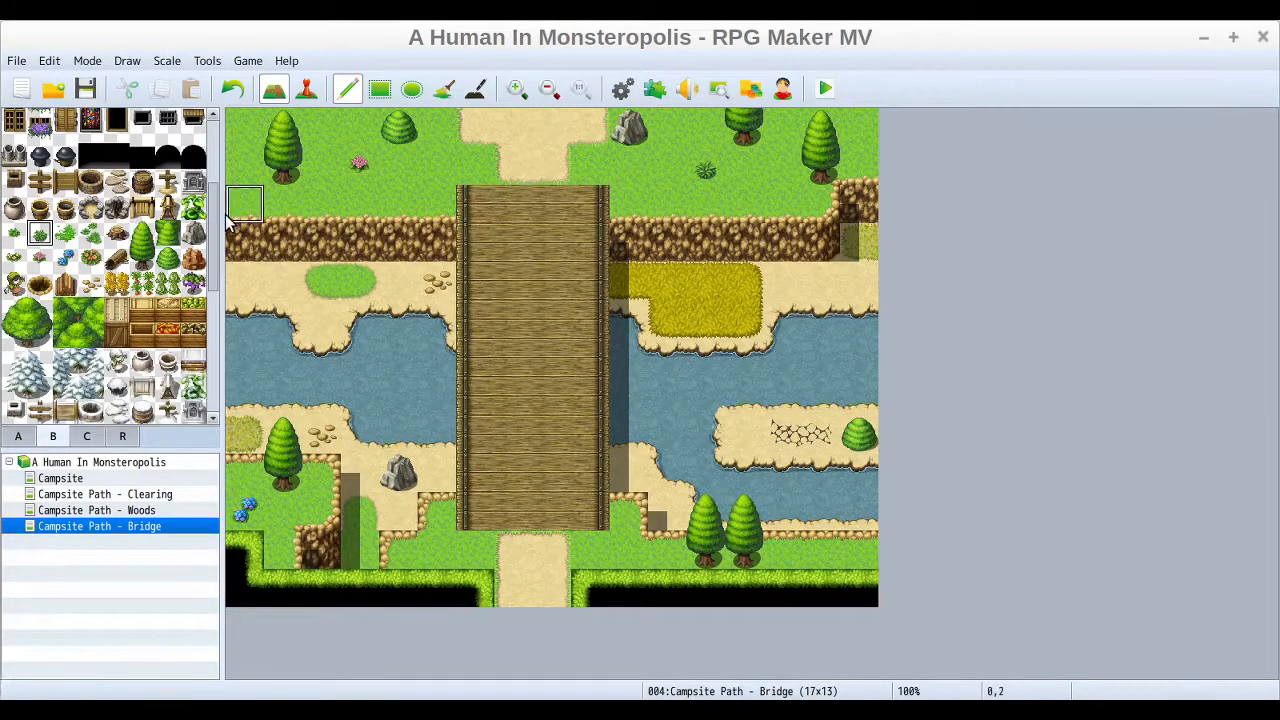
left_click_drag(211, 216, 204, 130)
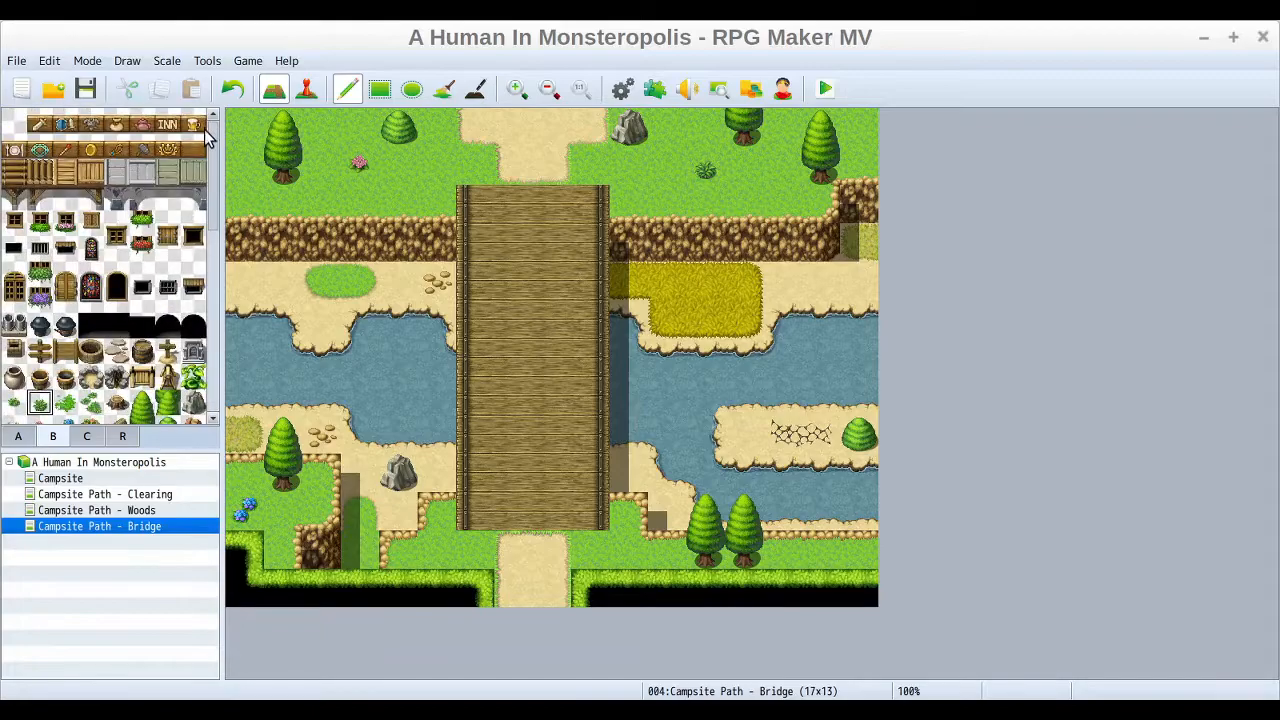